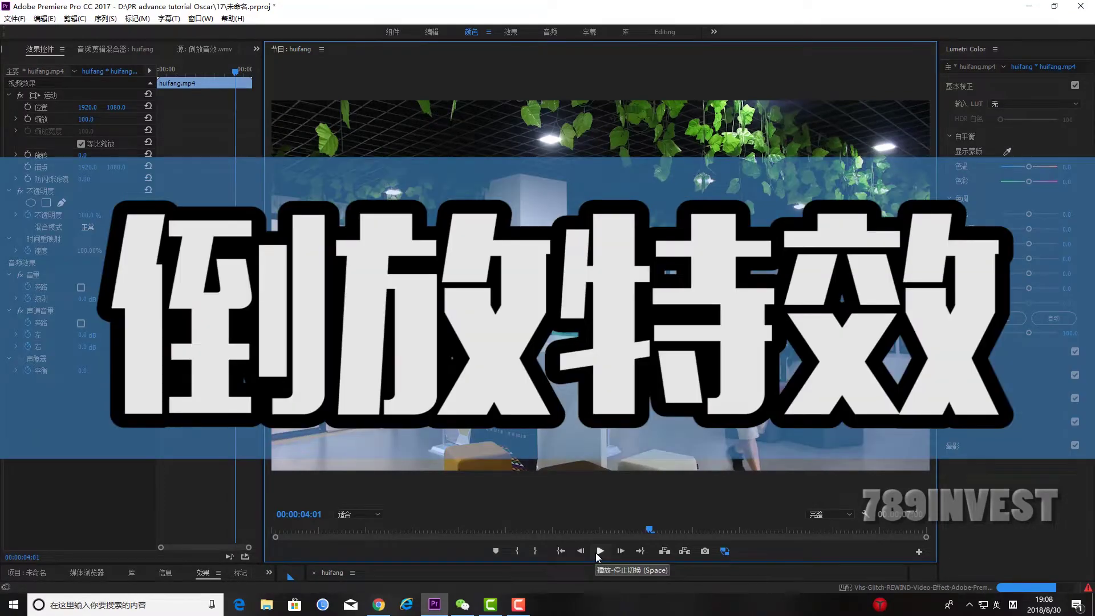
- Play back a preview of the finished effect
{"action": "left_click", "coordinate": [598, 556]}
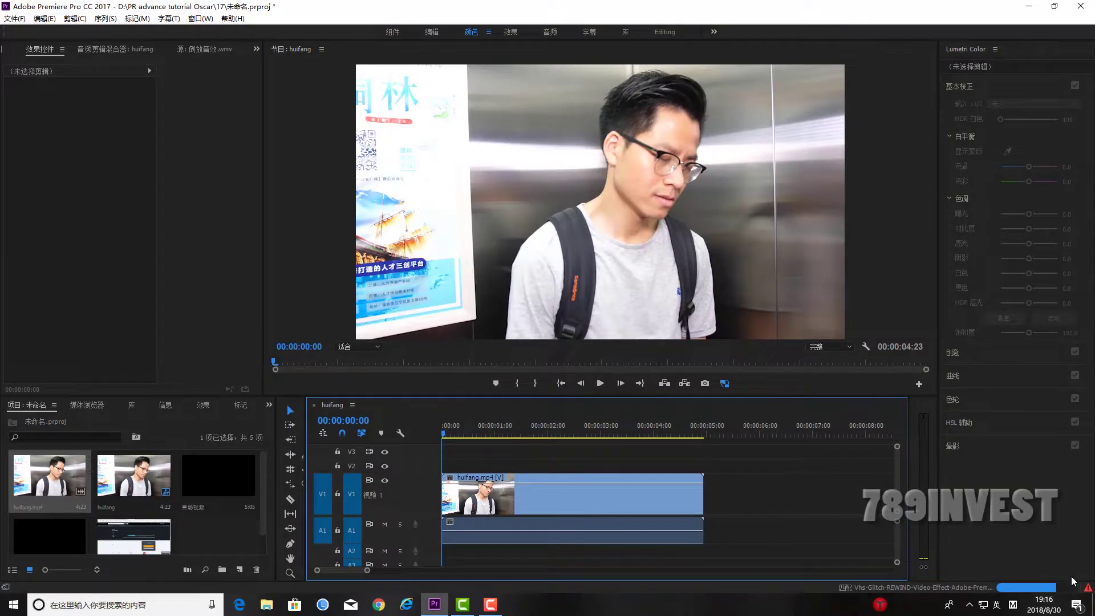
{"action": "key", "text": "space"}
{"action": "key", "text": "minus"}
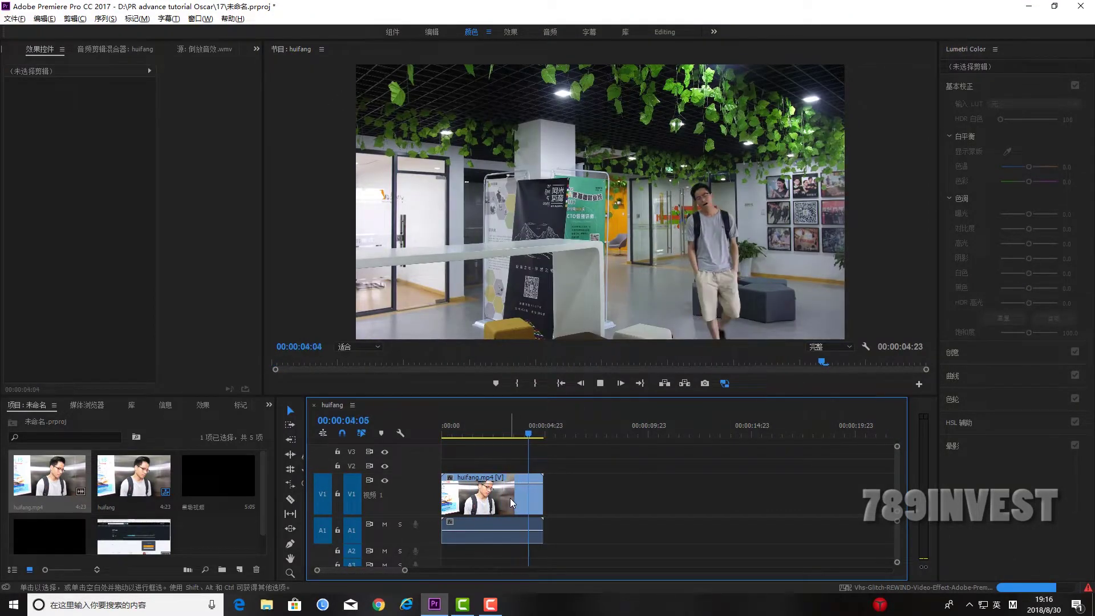
- Alt-drag a copy of the walking clip to sit directly after the original on V1
{"action": "left_click", "coordinate": [511, 500]}
{"action": "left_click_drag", "start_coordinate": [510, 501], "coordinate": [593, 511]}
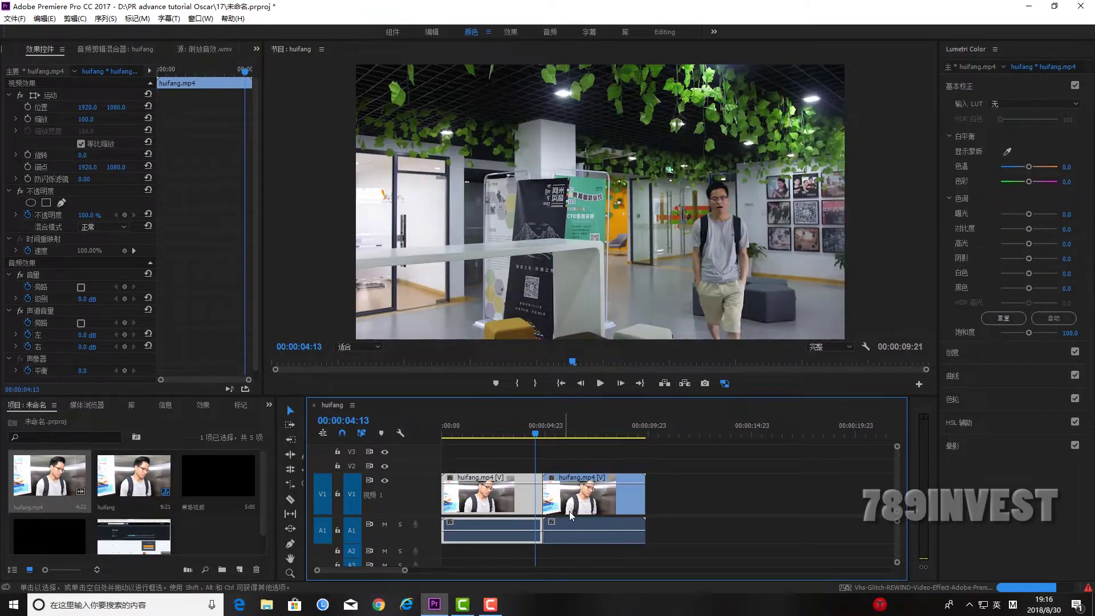
{"action": "left_click", "coordinate": [618, 554]}
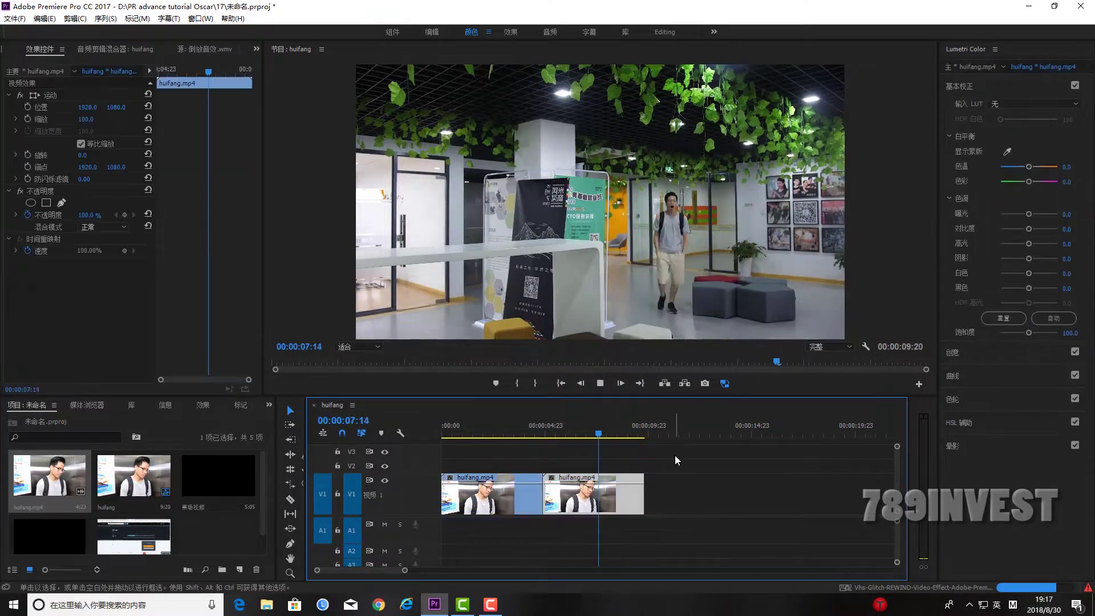
- Turn on Reverse Speed for the second walking clip in Speed/Duration
{"action": "right_click", "coordinate": [586, 501]}
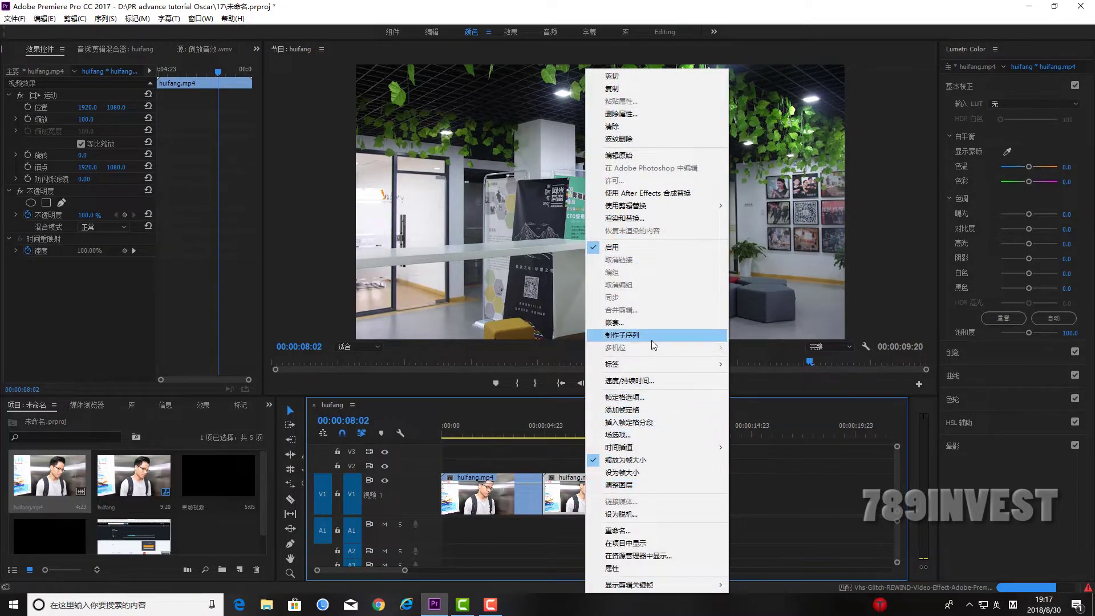
{"action": "left_click", "coordinate": [625, 381]}
{"action": "left_click", "coordinate": [498, 300]}
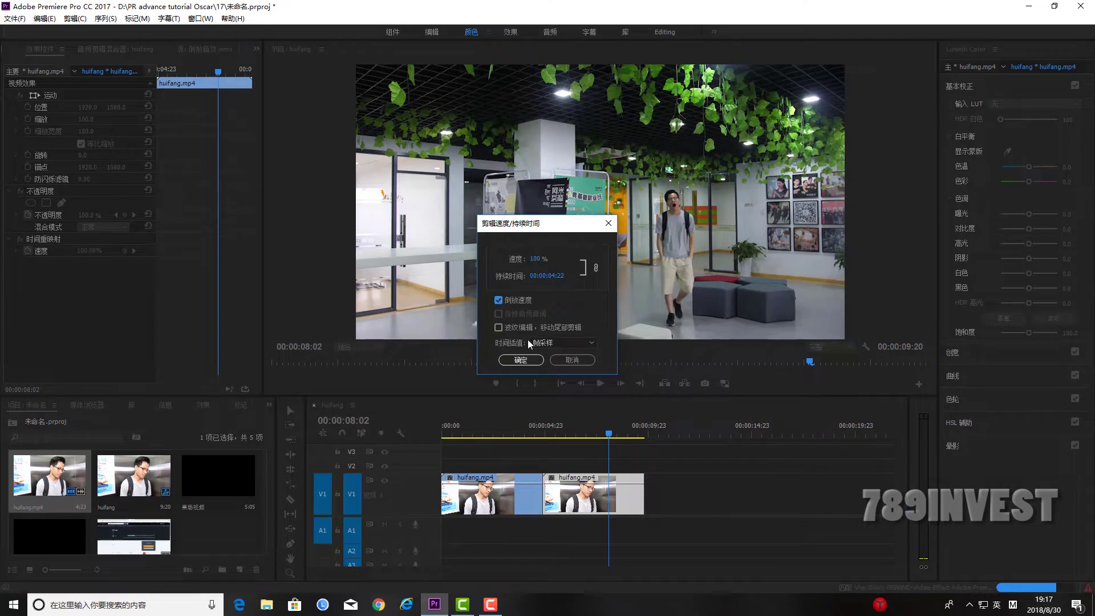
{"action": "left_click", "coordinate": [521, 360]}
- Preview the reversed clip and drop its Lumetri Saturation to 0 for black and white
{"action": "left_click_drag", "start_coordinate": [608, 435], "coordinate": [561, 456]}
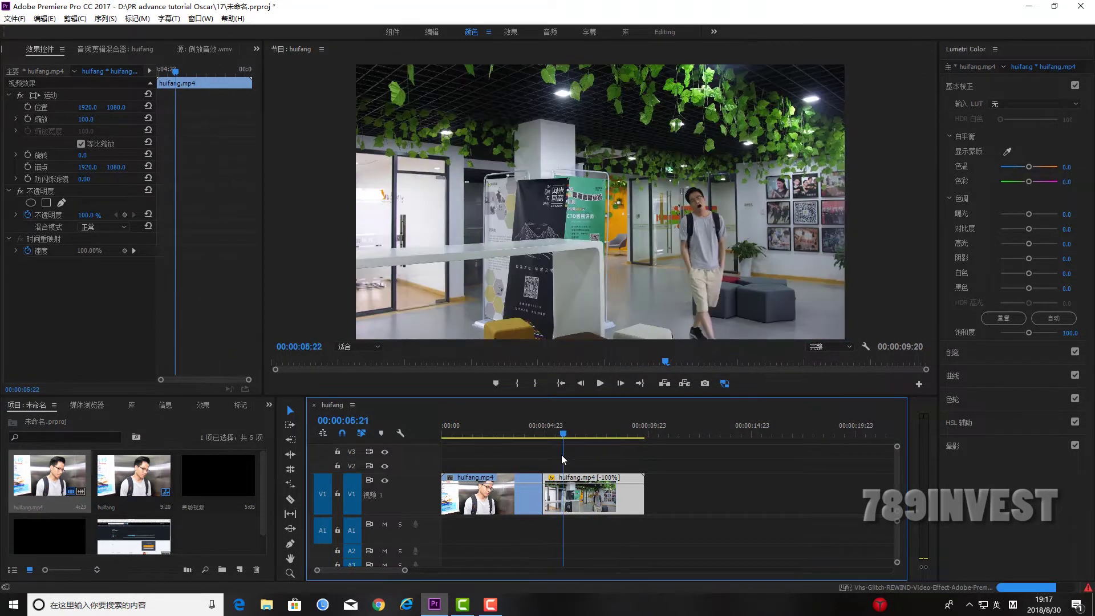
{"action": "key", "text": "space"}
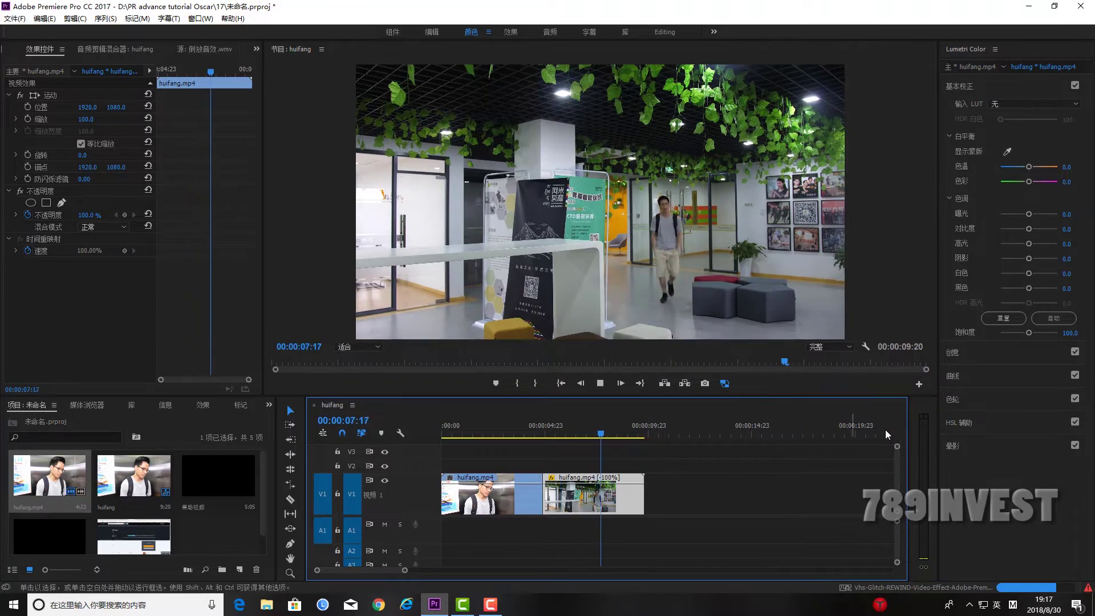
{"action": "key", "text": "space"}
{"action": "left_click_drag", "start_coordinate": [1028, 332], "coordinate": [990, 340]}
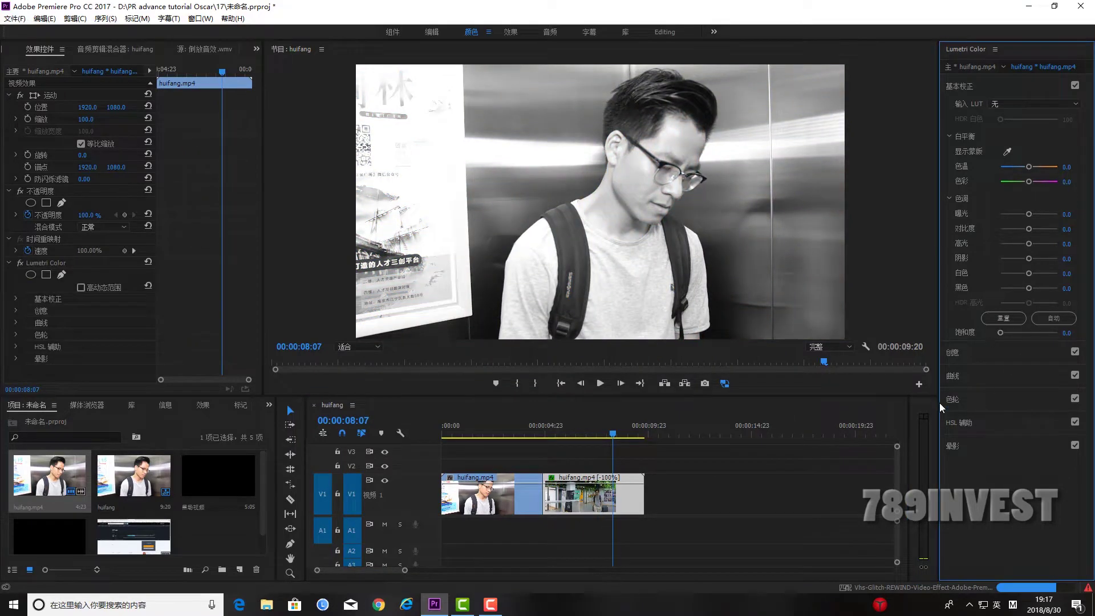
- Show the reversed clip's Time Remapping > Speed band and select the Pen tool
{"action": "left_click", "coordinate": [571, 429]}
{"action": "right_click", "coordinate": [576, 494]}
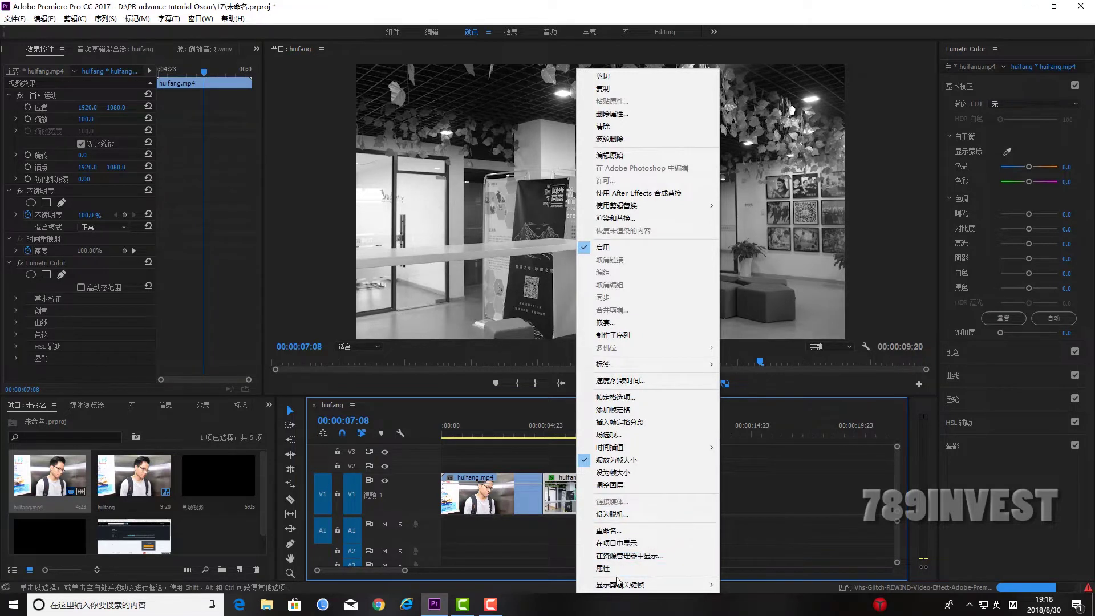
{"action": "mouse_move", "coordinate": [673, 584]}
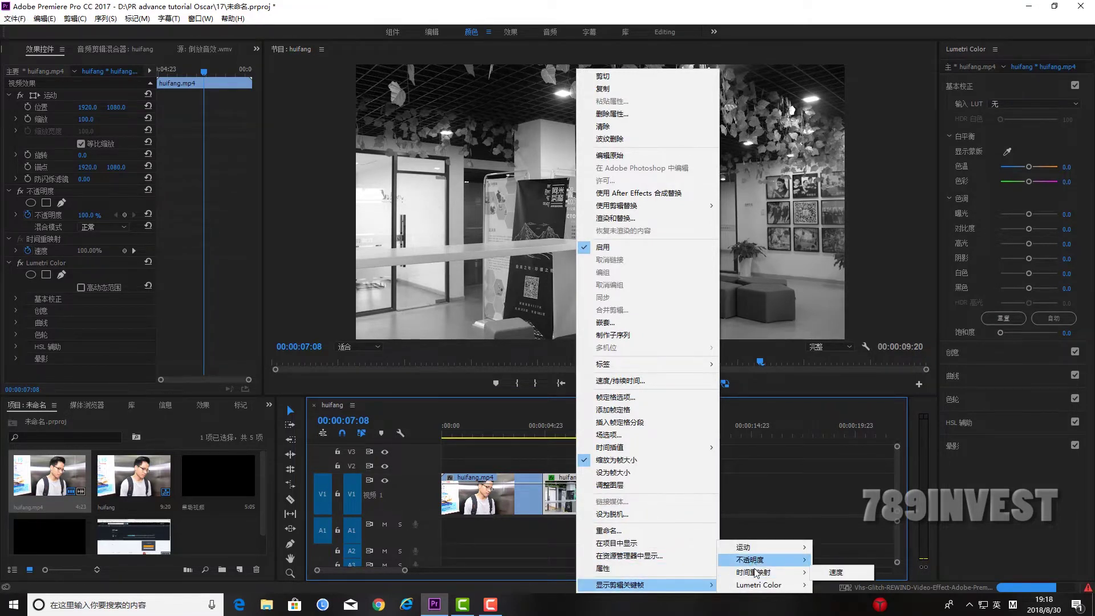
{"action": "mouse_move", "coordinate": [758, 573]}
{"action": "left_click", "coordinate": [833, 573]}
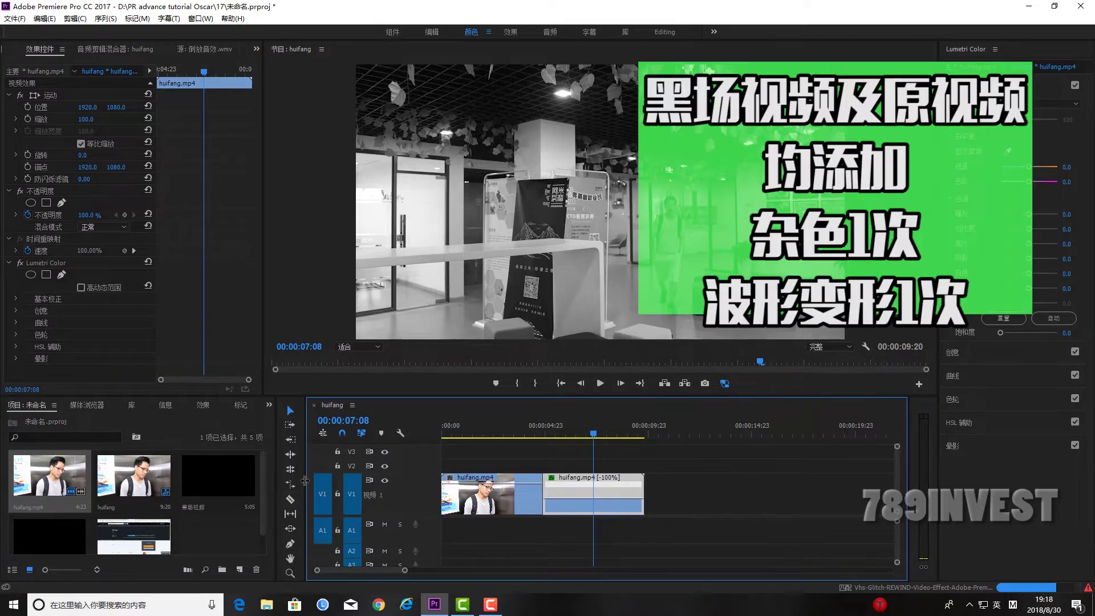
{"action": "left_click", "coordinate": [291, 543]}
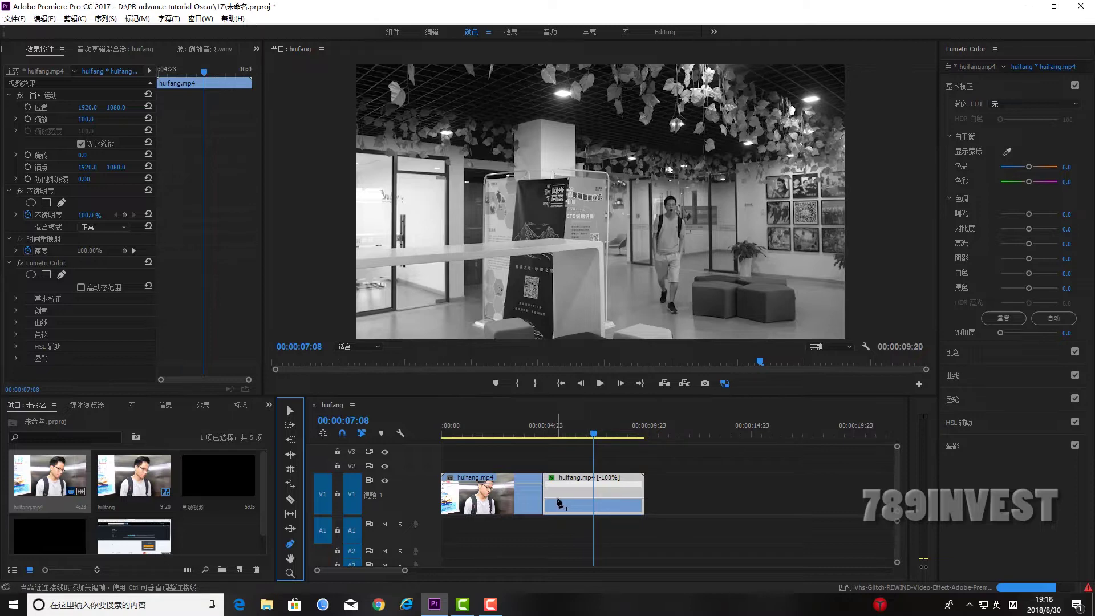
- Add a speed keyframe on the reversed clip, raise the speed after it, and preview
{"action": "left_click", "coordinate": [559, 500]}
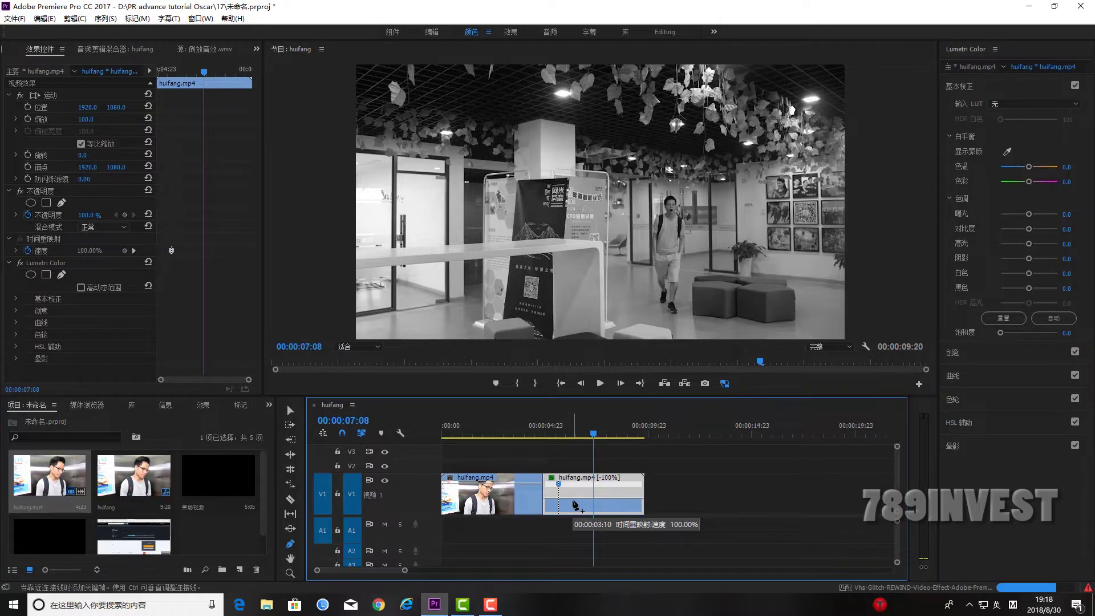
{"action": "mouse_move", "coordinate": [575, 504]}
{"action": "left_mouse_down"}
{"action": "mouse_move", "coordinate": [543, 487]}
{"action": "mouse_move", "coordinate": [620, 483]}
{"action": "mouse_move", "coordinate": [583, 497]}
{"action": "left_mouse_up"}
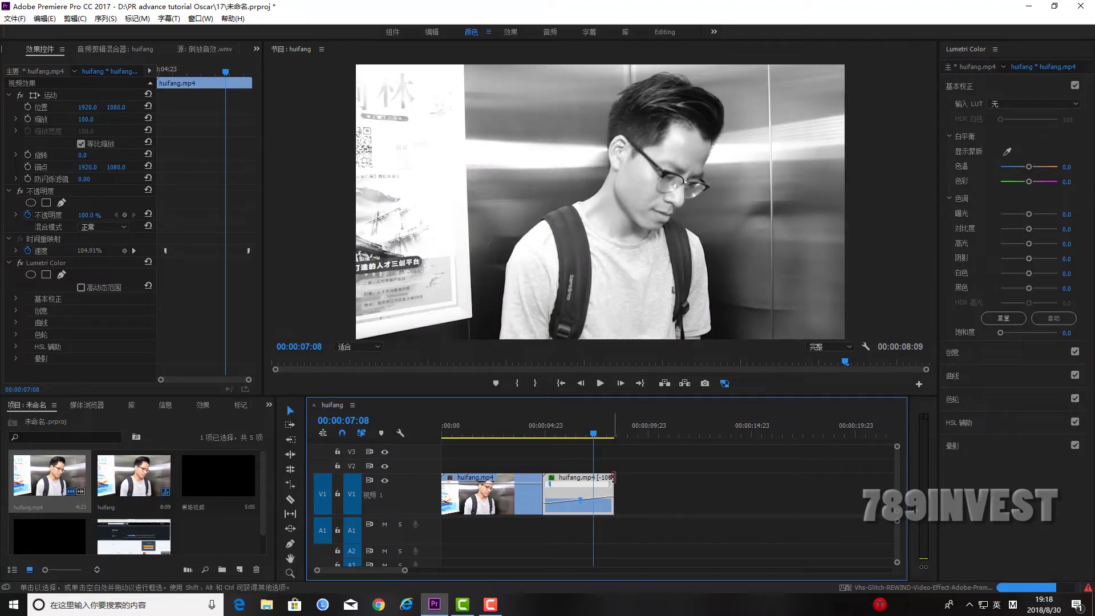
{"action": "left_click_drag", "start_coordinate": [580, 436], "coordinate": [531, 440]}
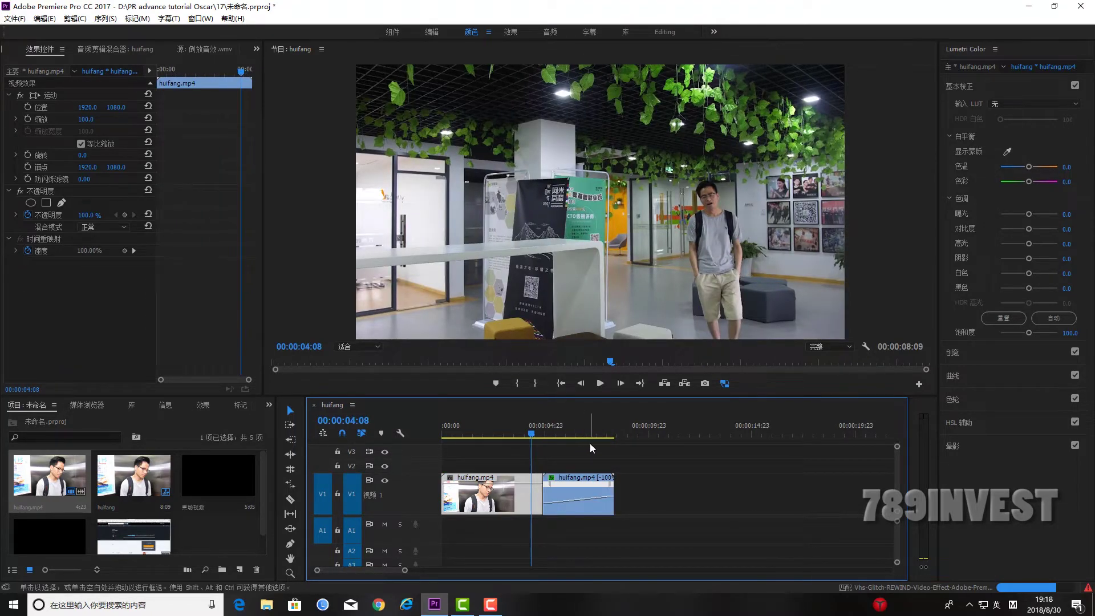
{"action": "key", "text": "space"}
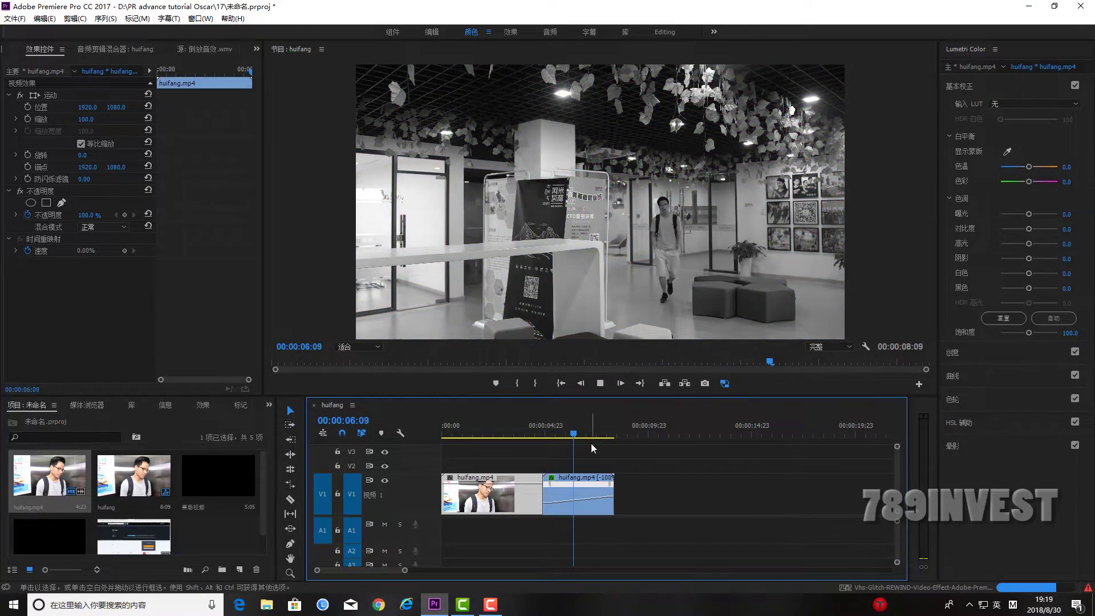
{"action": "key", "text": "space"}
- Push the later section's speed higher so the sequence ends at 00:00:07:09, then preview
{"action": "left_click", "coordinate": [591, 443]}
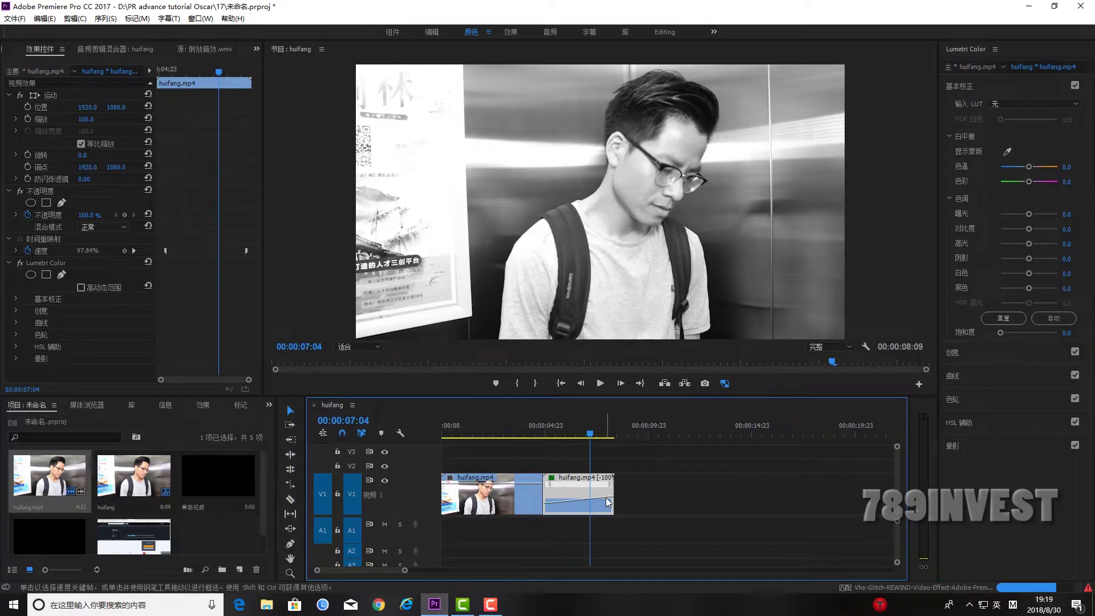
{"action": "mouse_move", "coordinate": [608, 502]}
{"action": "left_mouse_down"}
{"action": "mouse_move", "coordinate": [611, 489]}
{"action": "mouse_move", "coordinate": [593, 486]}
{"action": "left_mouse_up"}
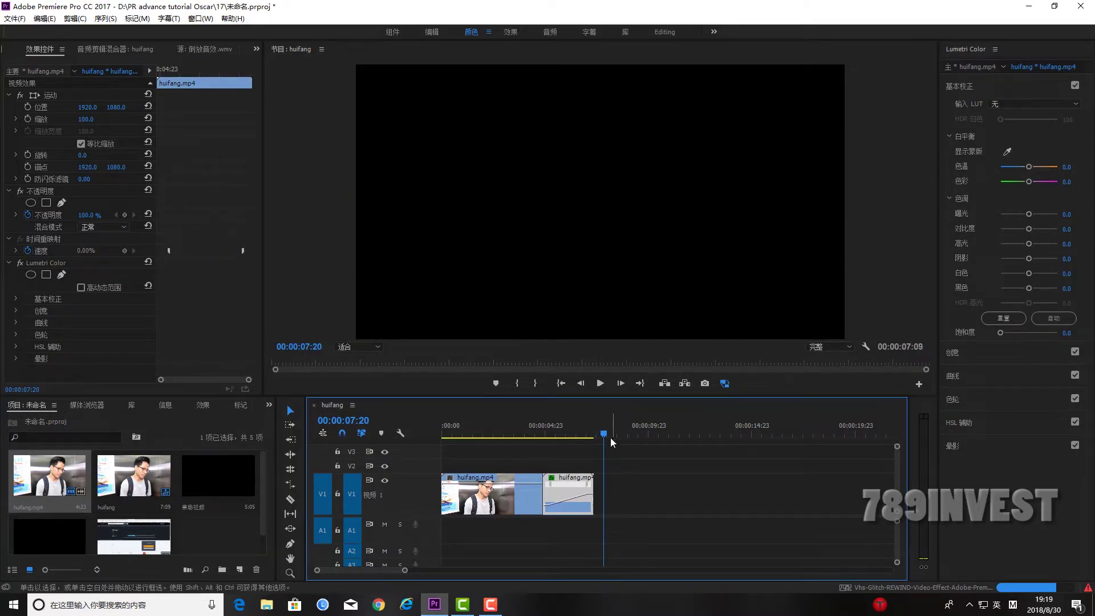
{"action": "left_click_drag", "start_coordinate": [567, 435], "coordinate": [541, 436]}
{"action": "key", "text": "space"}
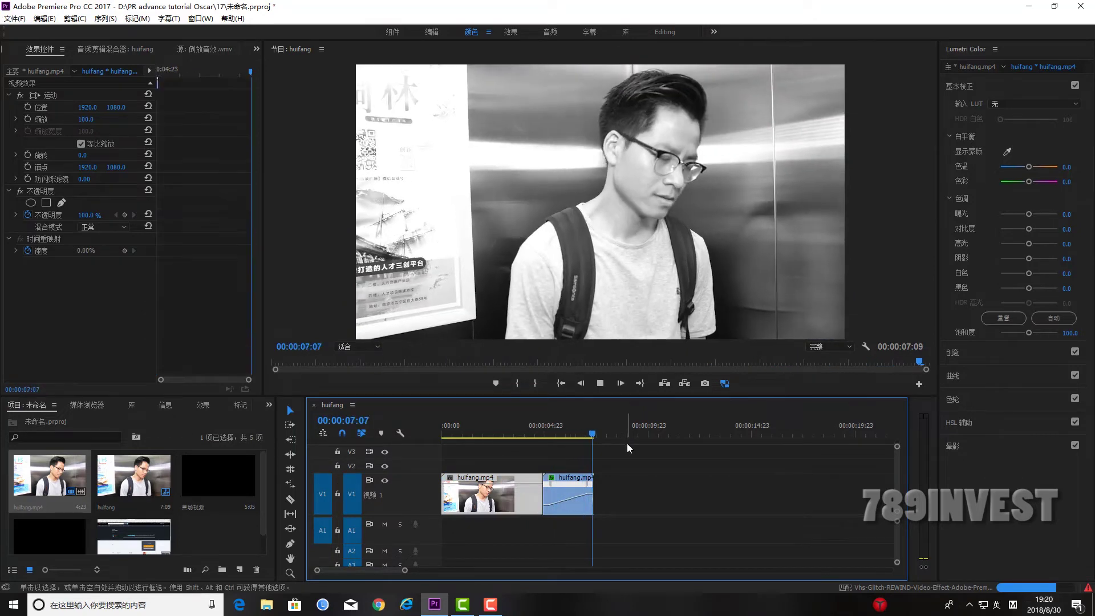
{"action": "left_click", "coordinate": [542, 436]}
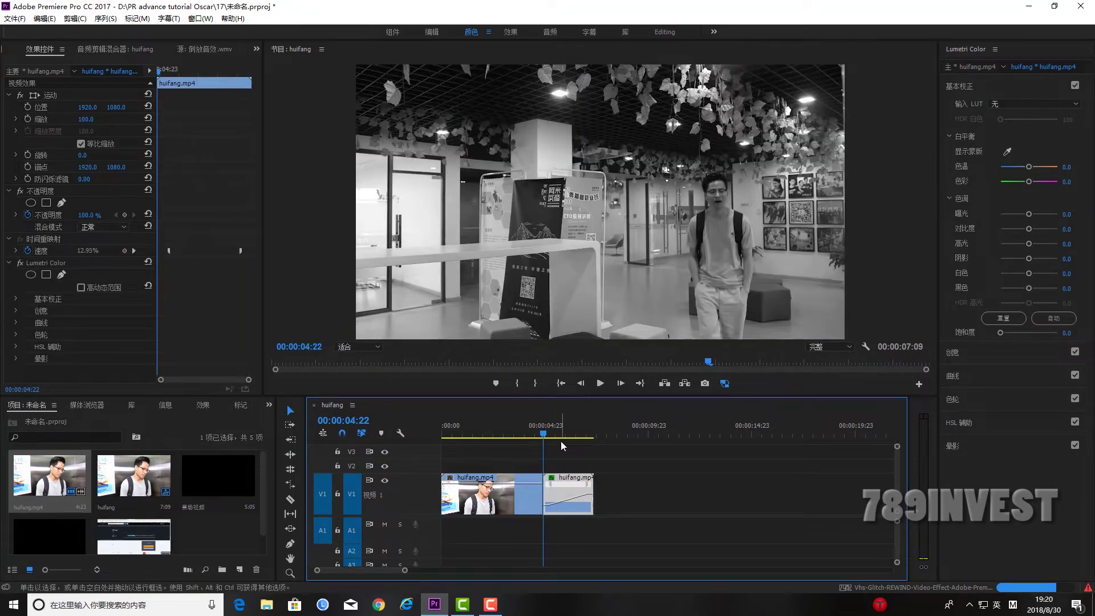
{"action": "left_click_drag", "start_coordinate": [560, 440], "coordinate": [573, 439]}
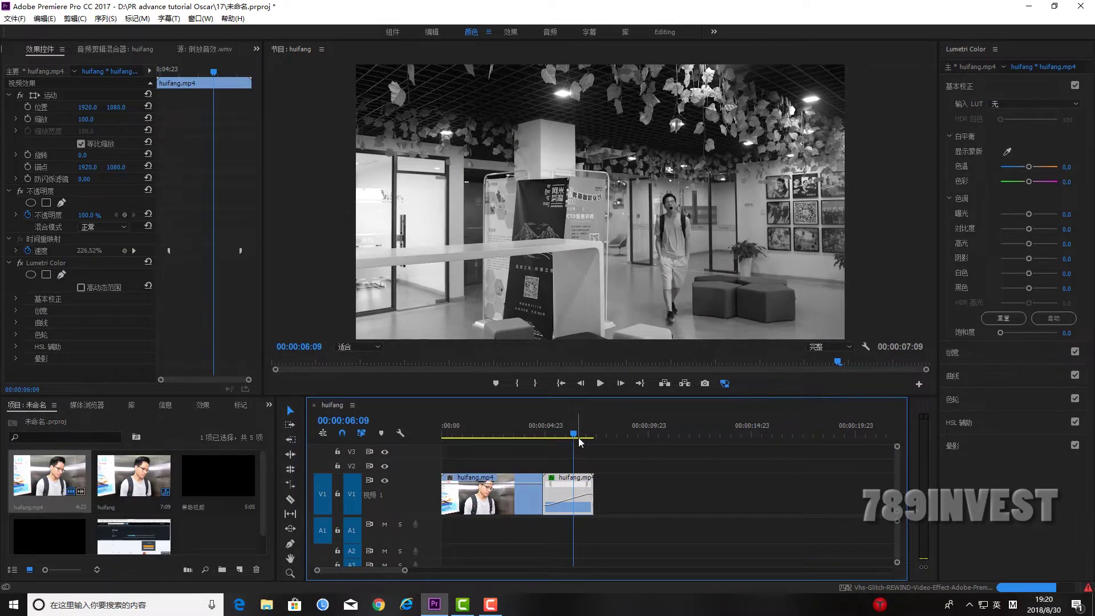
- Create a new Black Video item in the Project panel
{"action": "left_click_drag", "start_coordinate": [588, 394], "coordinate": [588, 346]}
{"action": "right_click", "coordinate": [199, 516]}
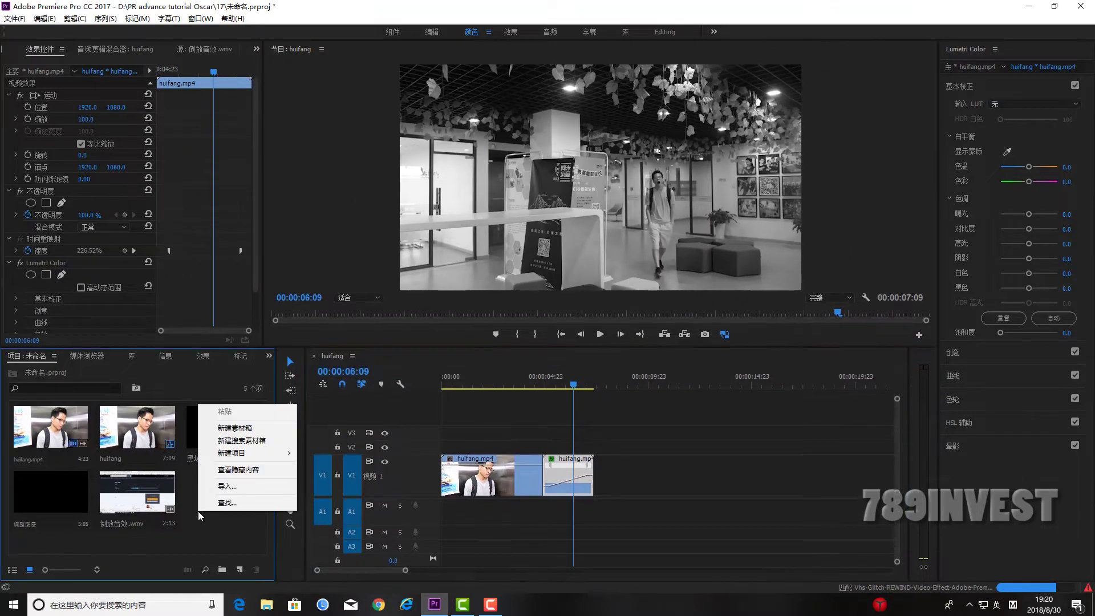
{"action": "mouse_move", "coordinate": [223, 457]}
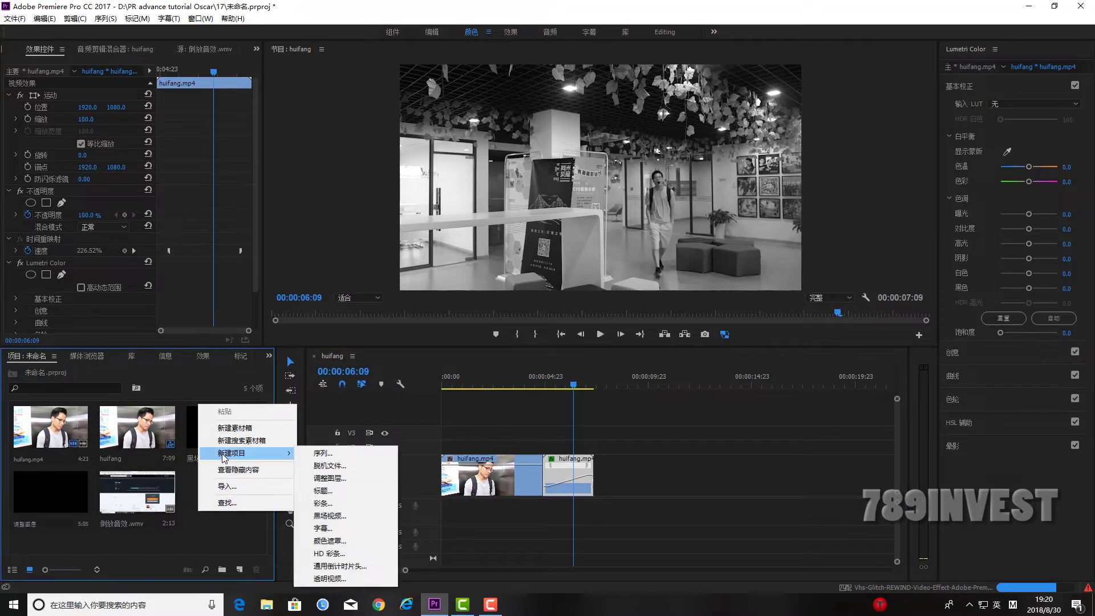
{"action": "left_click", "coordinate": [334, 517]}
{"action": "left_click", "coordinate": [560, 343]}
- Place the black video on V2 above the reversed clip, trimmed to its length
{"action": "left_click_drag", "start_coordinate": [208, 491], "coordinate": [566, 450]}
{"action": "left_click_drag", "start_coordinate": [648, 447], "coordinate": [593, 442]}
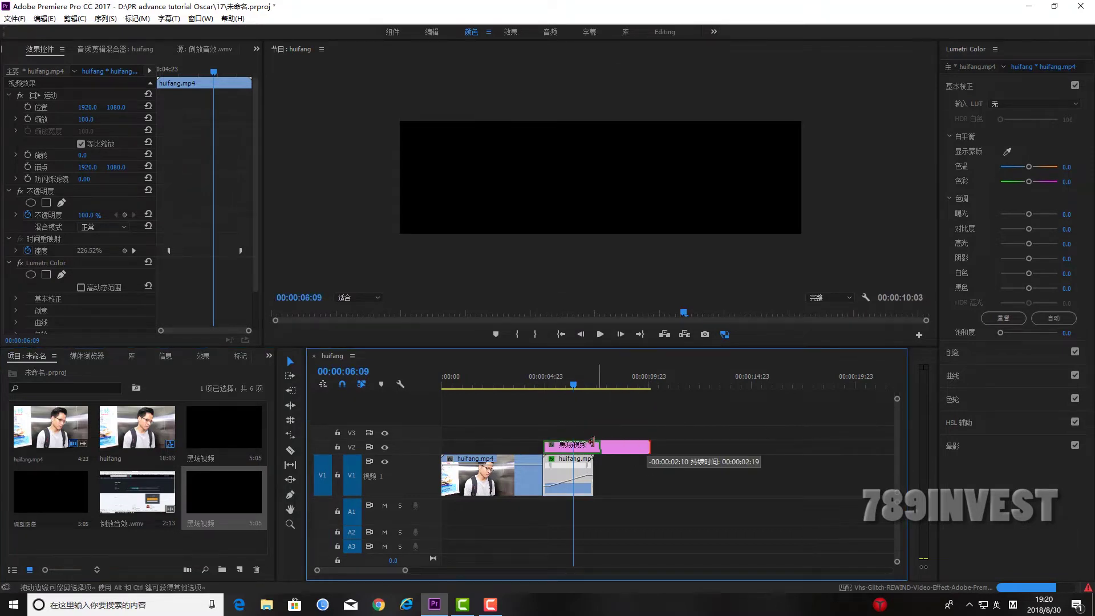
{"action": "left_click_drag", "start_coordinate": [405, 569], "coordinate": [360, 570]}
{"action": "left_click", "coordinate": [622, 450]}
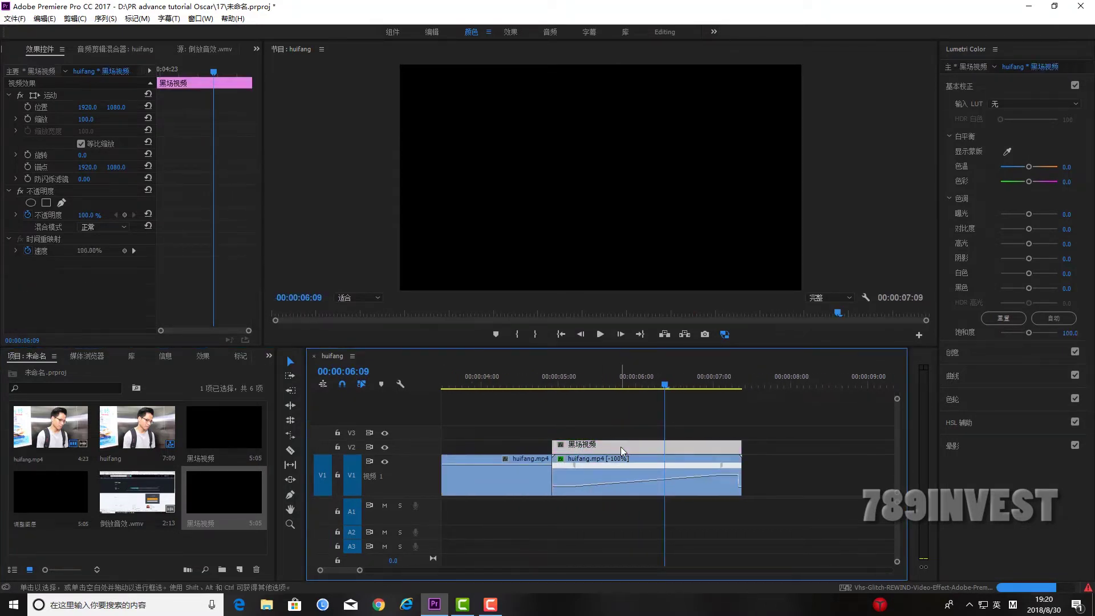
{"action": "left_click", "coordinate": [202, 356]}
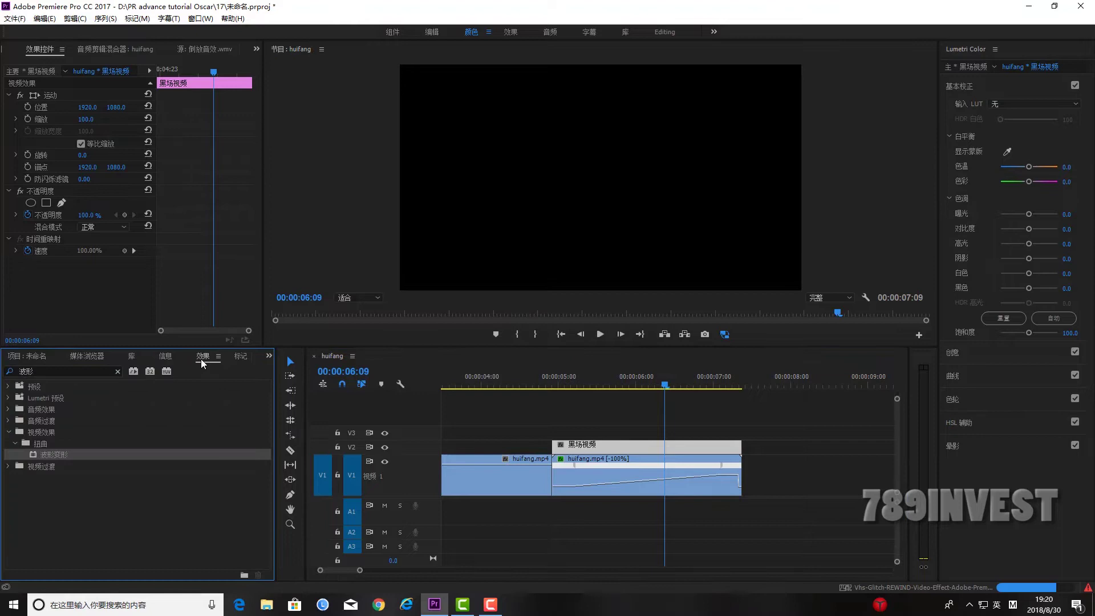
- Apply the 杂色 Noise effect to the black video and set Noise Amount to 100%
{"action": "left_click", "coordinate": [118, 371]}
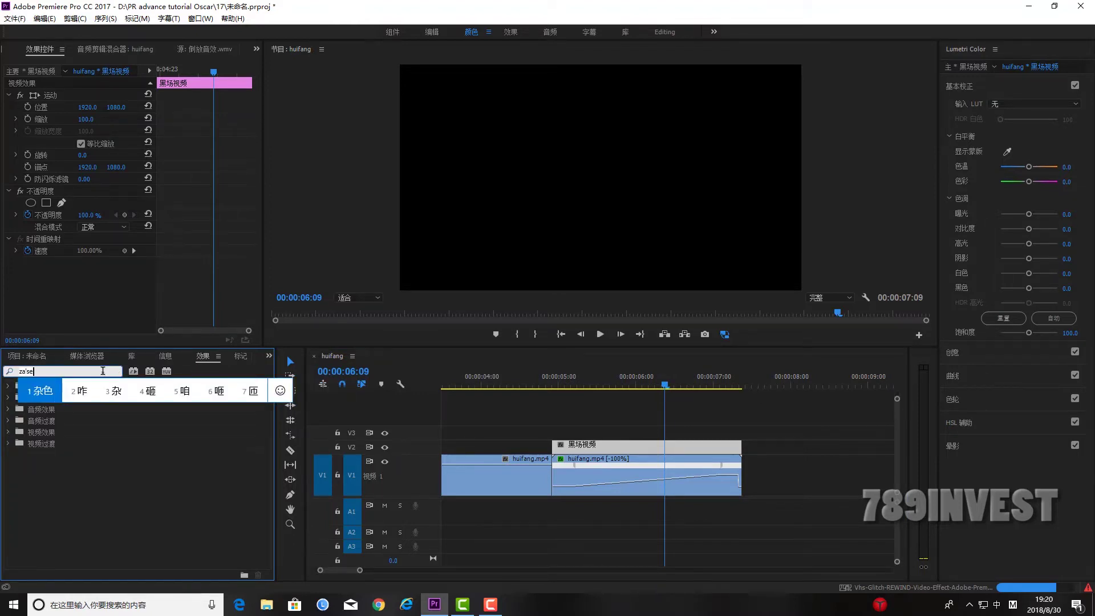
{"action": "type", "text": "杂色"}
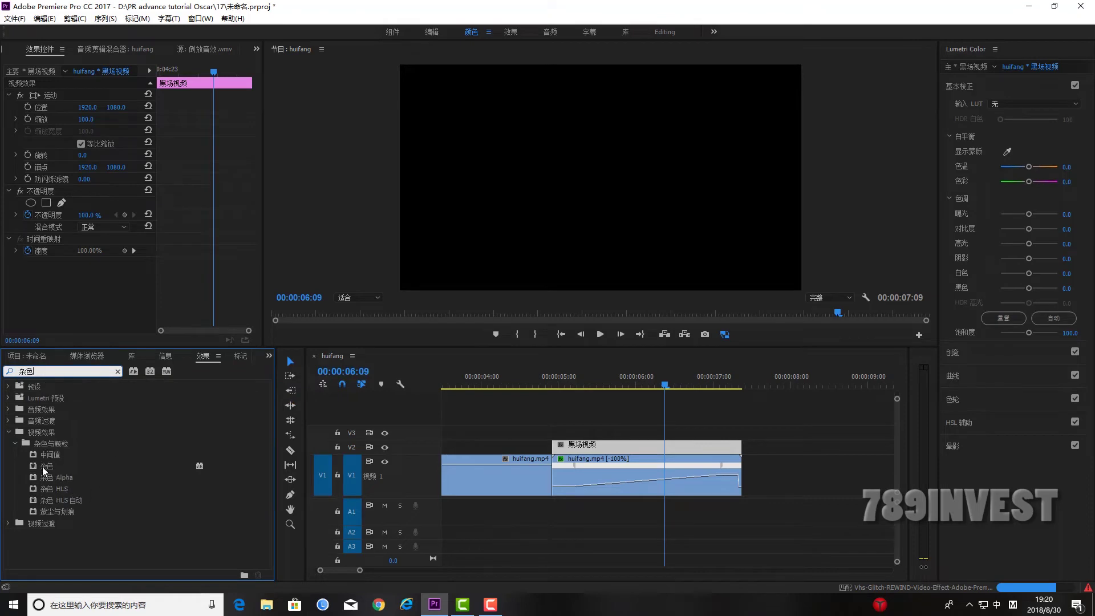
{"action": "left_click_drag", "start_coordinate": [44, 471], "coordinate": [656, 447]}
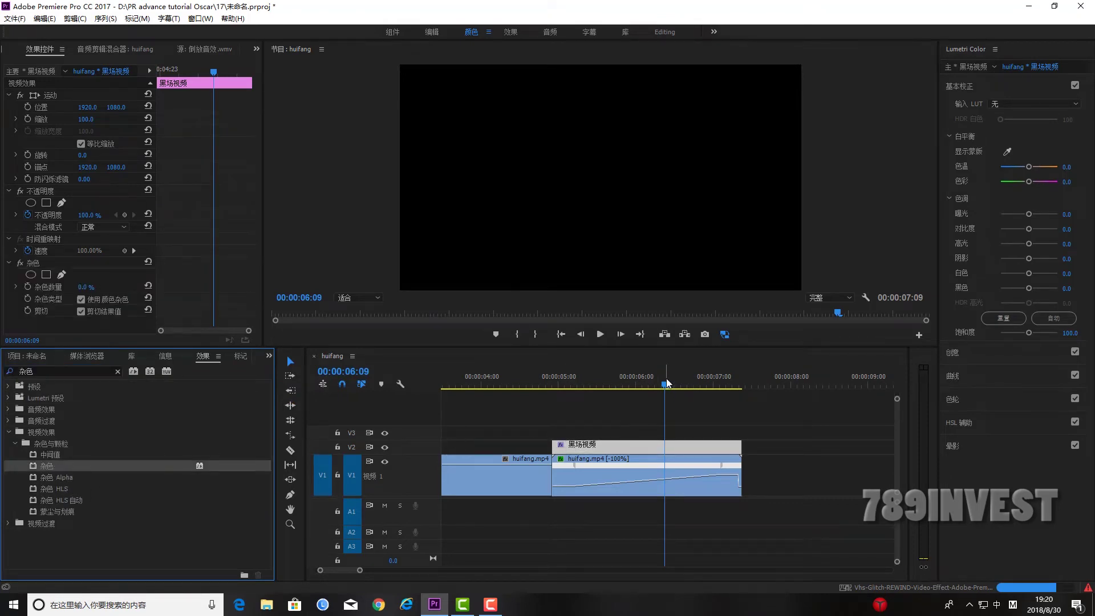
{"action": "left_click", "coordinate": [662, 383]}
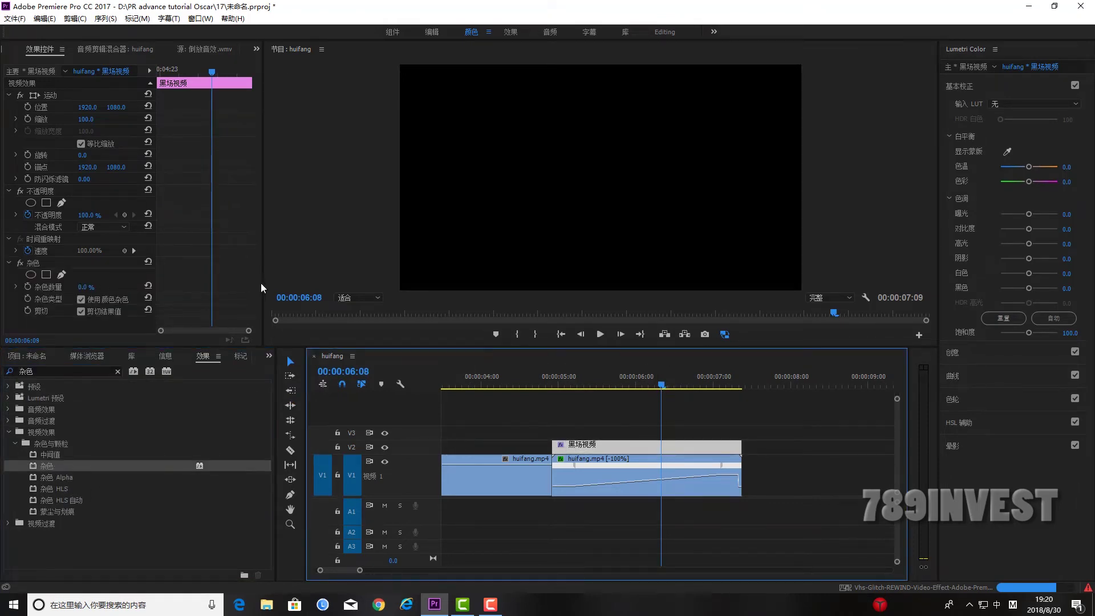
{"action": "left_click_drag", "start_coordinate": [261, 283], "coordinate": [301, 283]}
{"action": "left_click", "coordinate": [172, 67]}
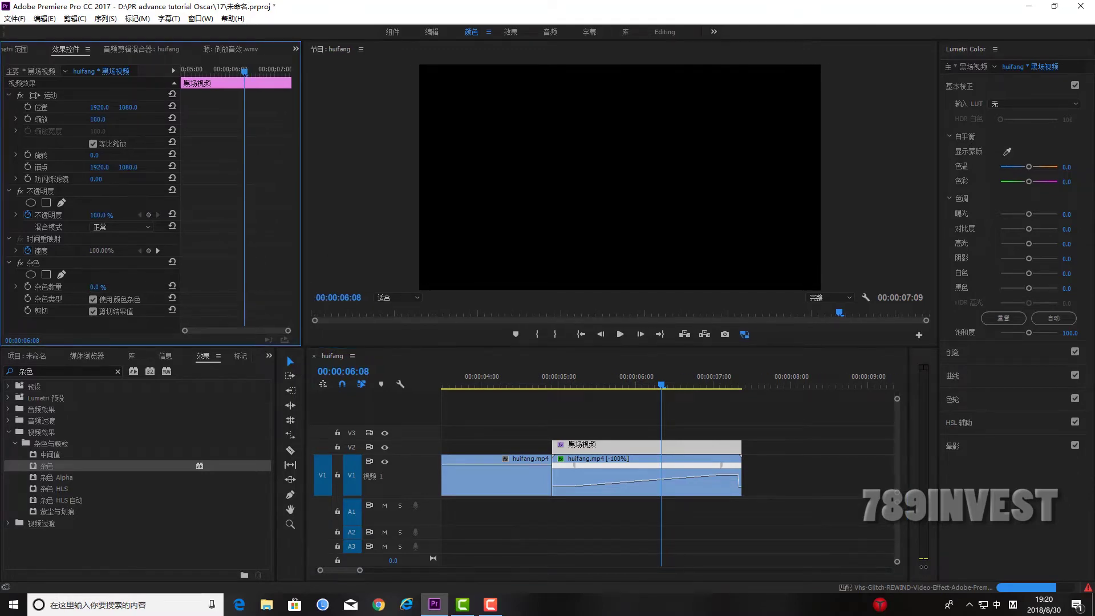
{"action": "left_click_drag", "start_coordinate": [94, 287], "coordinate": [136, 286]}
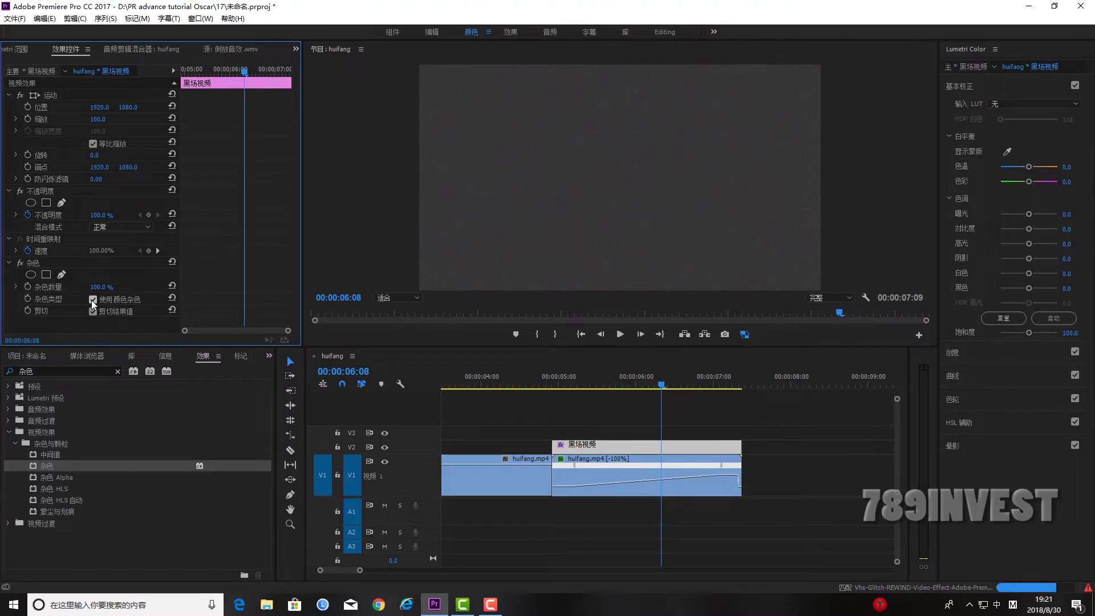
{"action": "mouse_move", "coordinate": [660, 389]}
{"action": "left_mouse_down"}
{"action": "mouse_move", "coordinate": [572, 419]}
{"action": "mouse_move", "coordinate": [676, 408]}
{"action": "mouse_move", "coordinate": [608, 426]}
{"action": "mouse_move", "coordinate": [632, 422]}
{"action": "left_mouse_up"}
- Apply 波形变形 Wave Warp to the black clip with wave type 锯齿 sawtooth
{"action": "left_click", "coordinate": [117, 372]}
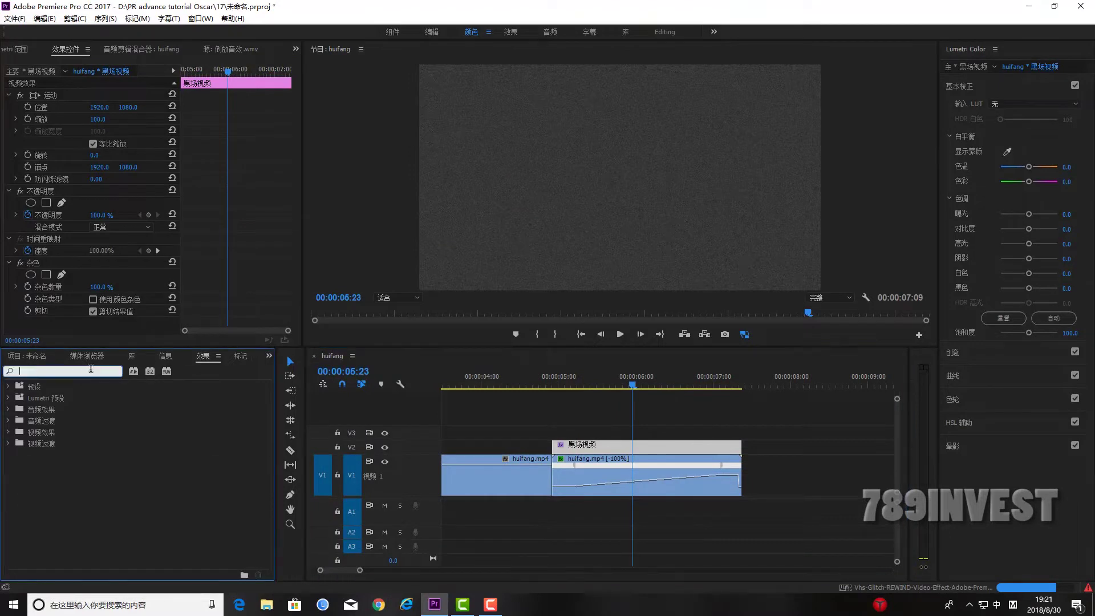
{"action": "type", "text": "波形"}
{"action": "left_click_drag", "start_coordinate": [54, 452], "coordinate": [588, 447]}
{"action": "scroll", "coordinate": [107, 232], "scroll_direction": "down", "scroll_amount": 4}
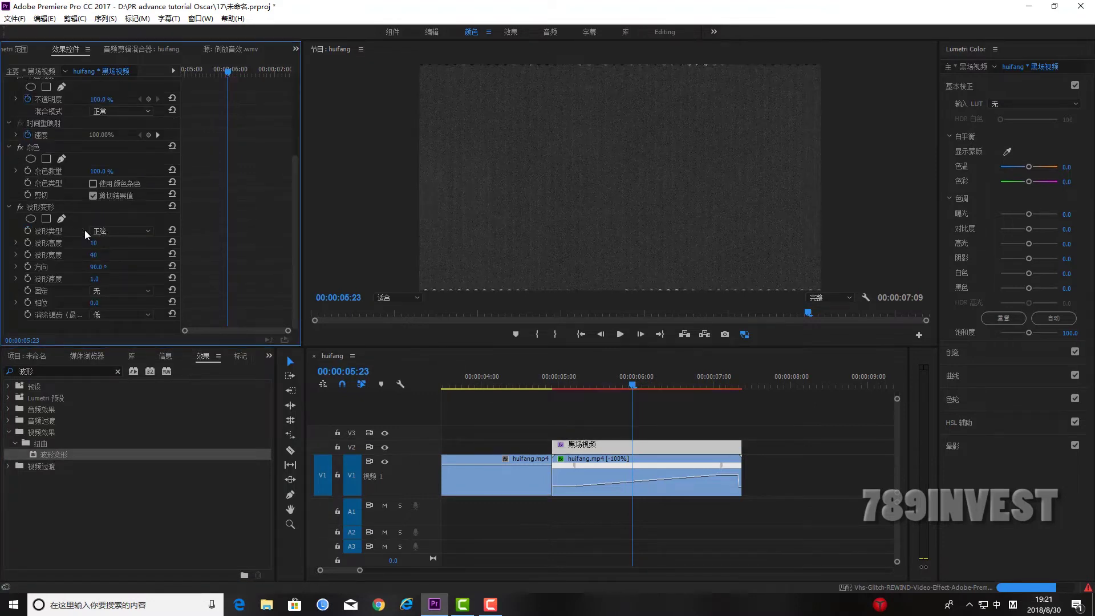
{"action": "left_click", "coordinate": [121, 230]}
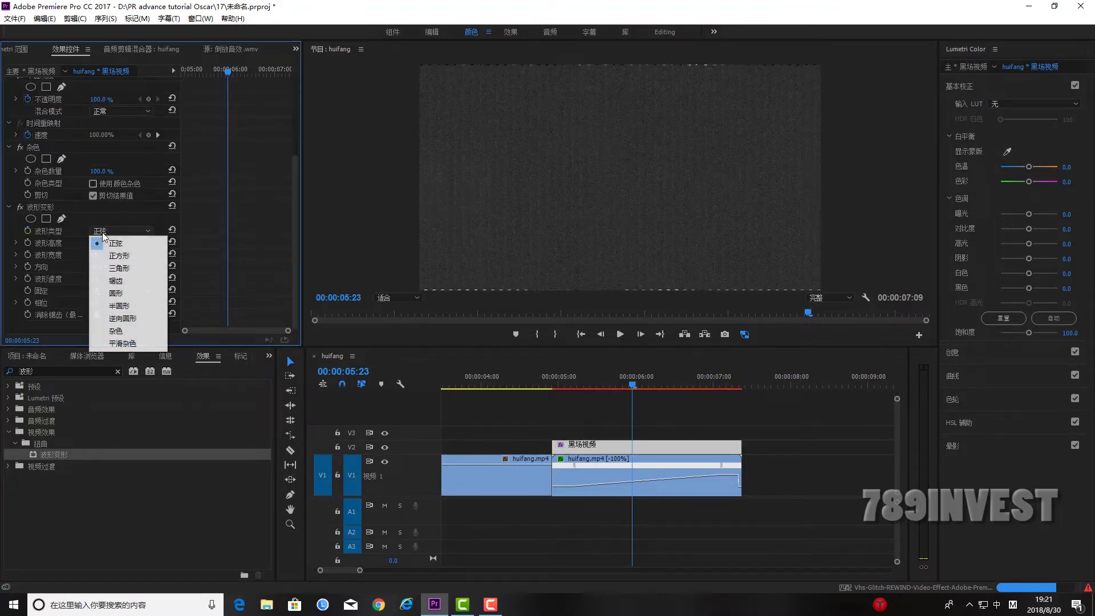
{"action": "left_click", "coordinate": [126, 281]}
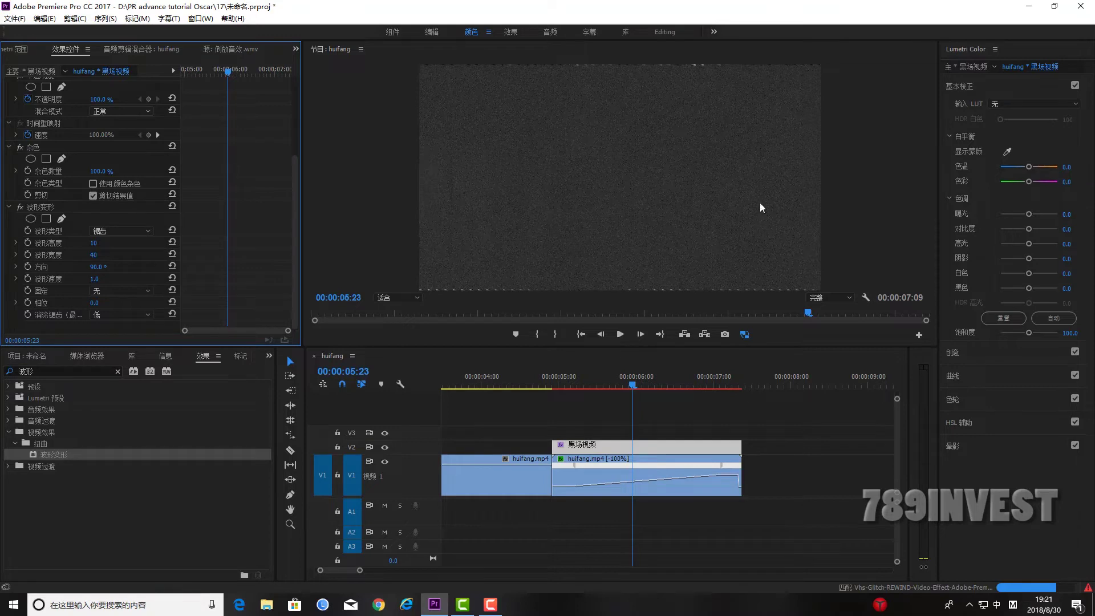
- Set Wave Warp height to 7,915, width 550, direction 180°, speed 0.5, and preview
{"action": "left_click", "coordinate": [94, 267]}
{"action": "left_click_drag", "start_coordinate": [92, 245], "coordinate": [273, 245]}
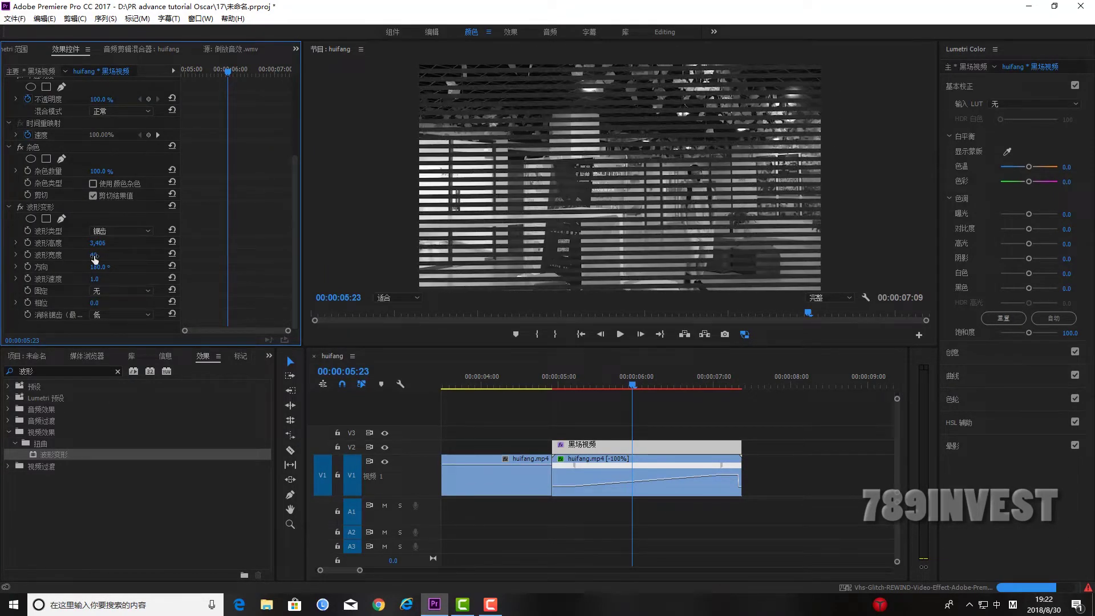
{"action": "mouse_move", "coordinate": [94, 256]}
{"action": "left_mouse_down"}
{"action": "mouse_move", "coordinate": [141, 256]}
{"action": "mouse_move", "coordinate": [842, 75]}
{"action": "left_mouse_up"}
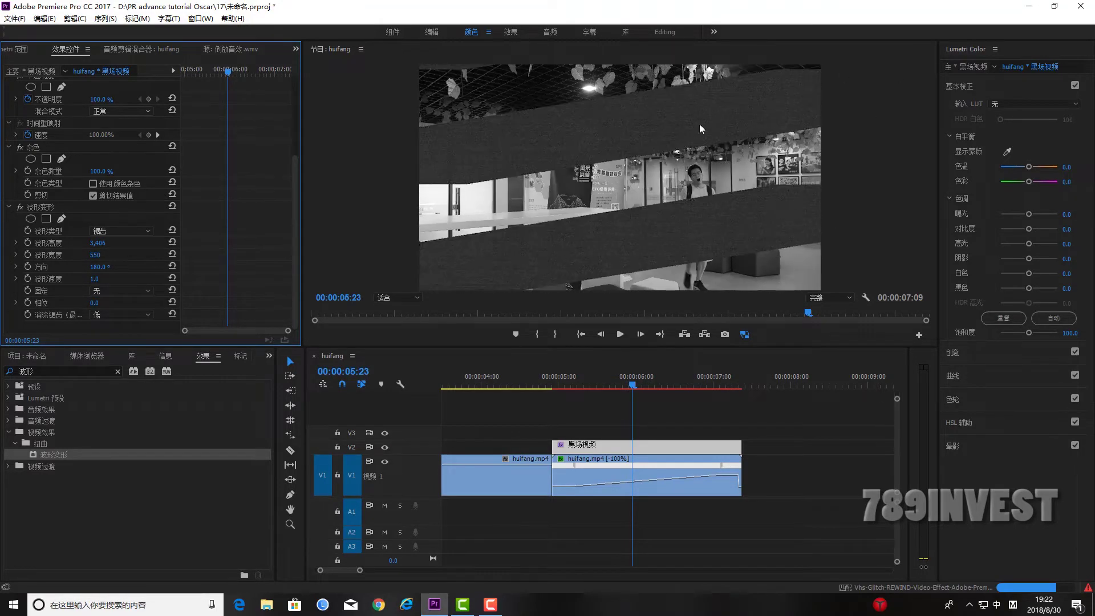
{"action": "left_click", "coordinate": [95, 278]}
{"action": "type", "text": "0.5"}
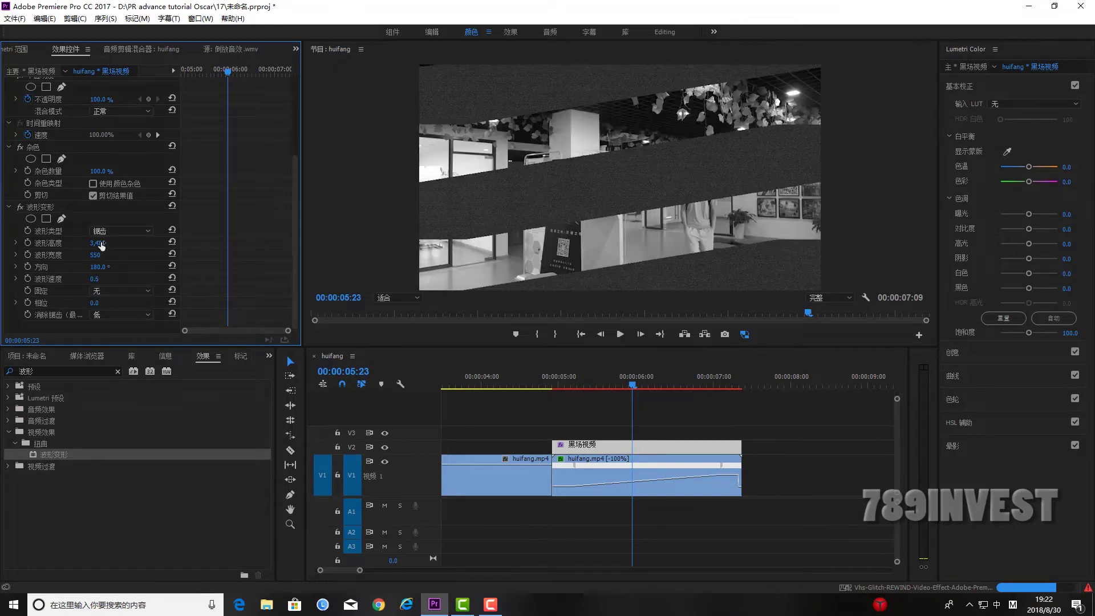
{"action": "mouse_move", "coordinate": [101, 245]}
{"action": "left_mouse_down"}
{"action": "mouse_move", "coordinate": [125, 245]}
{"action": "mouse_move", "coordinate": [105, 249]}
{"action": "left_mouse_up"}
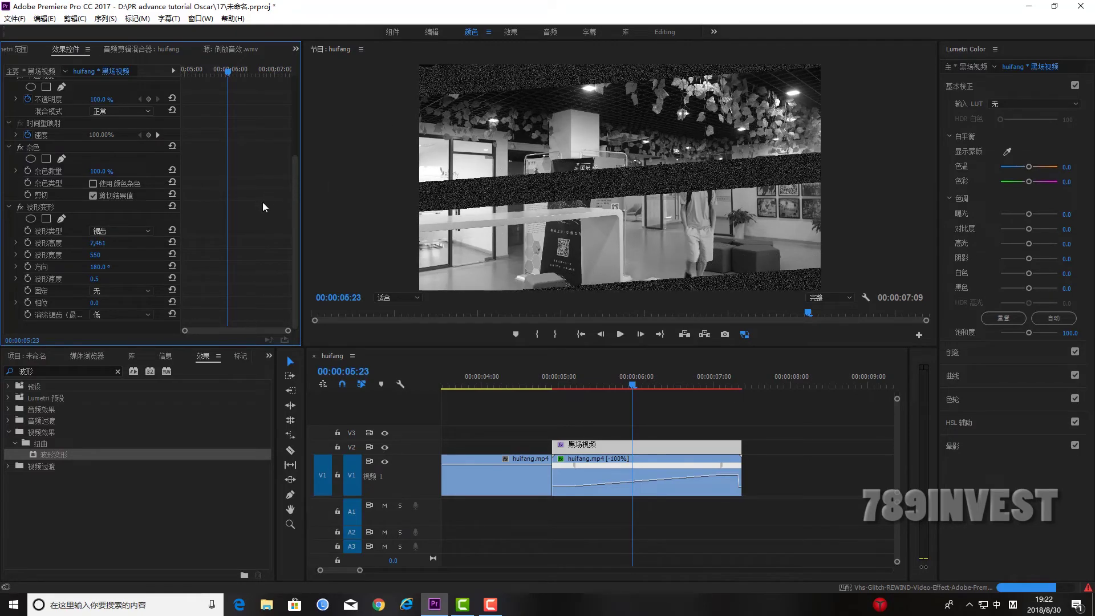
{"action": "left_click", "coordinate": [566, 389]}
{"action": "key", "text": "space"}
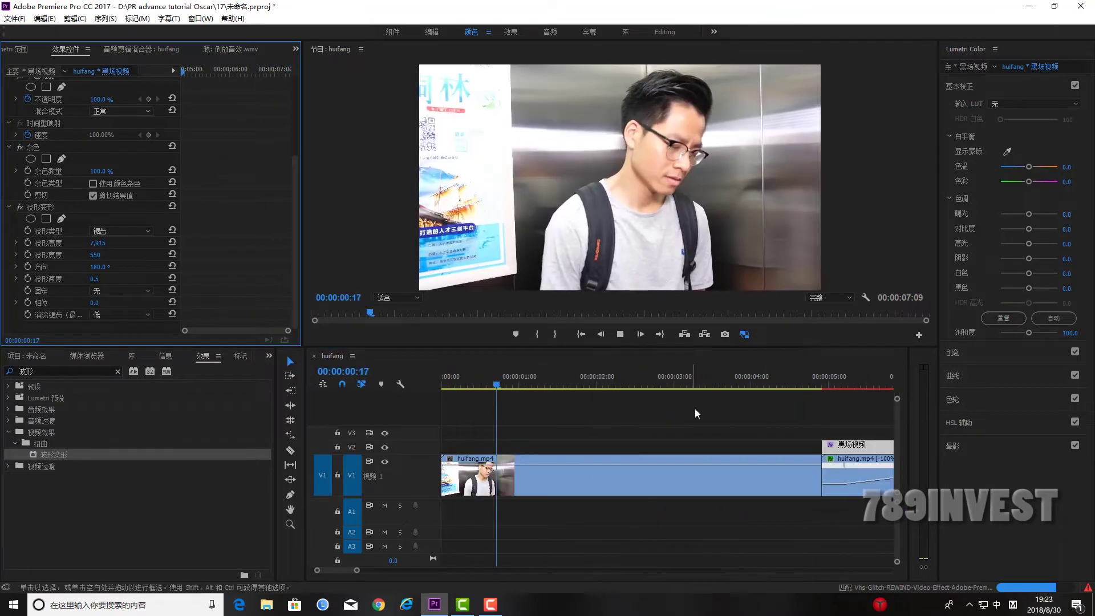
- Lower the huifang.mp4 speed ramp to 234% and add 杂色 Noise at 26%
{"action": "key", "text": "space"}
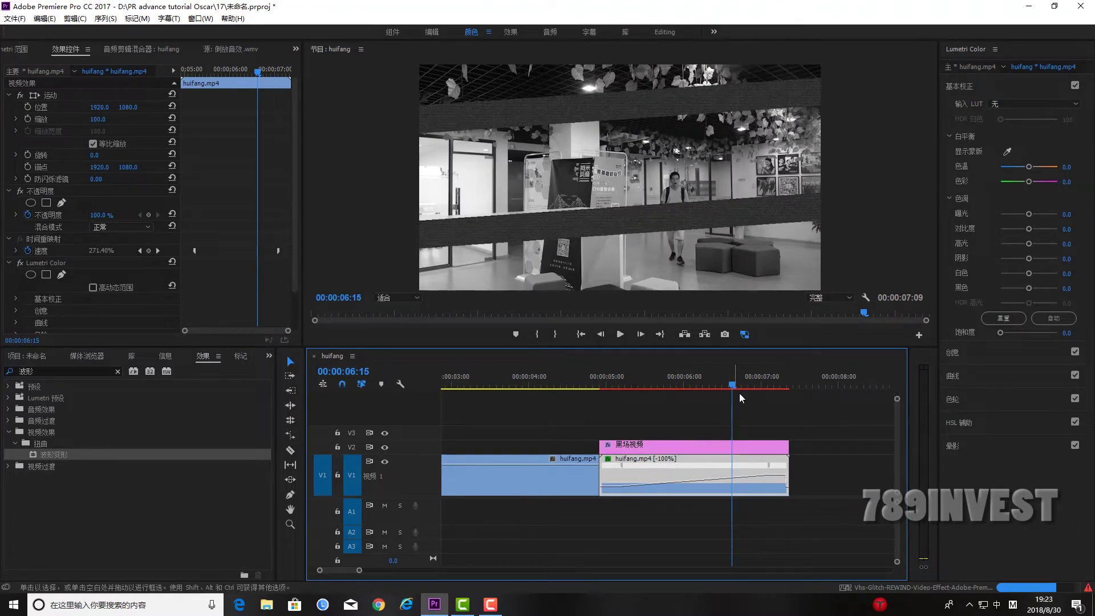
{"action": "left_click_drag", "start_coordinate": [660, 484], "coordinate": [661, 476]}
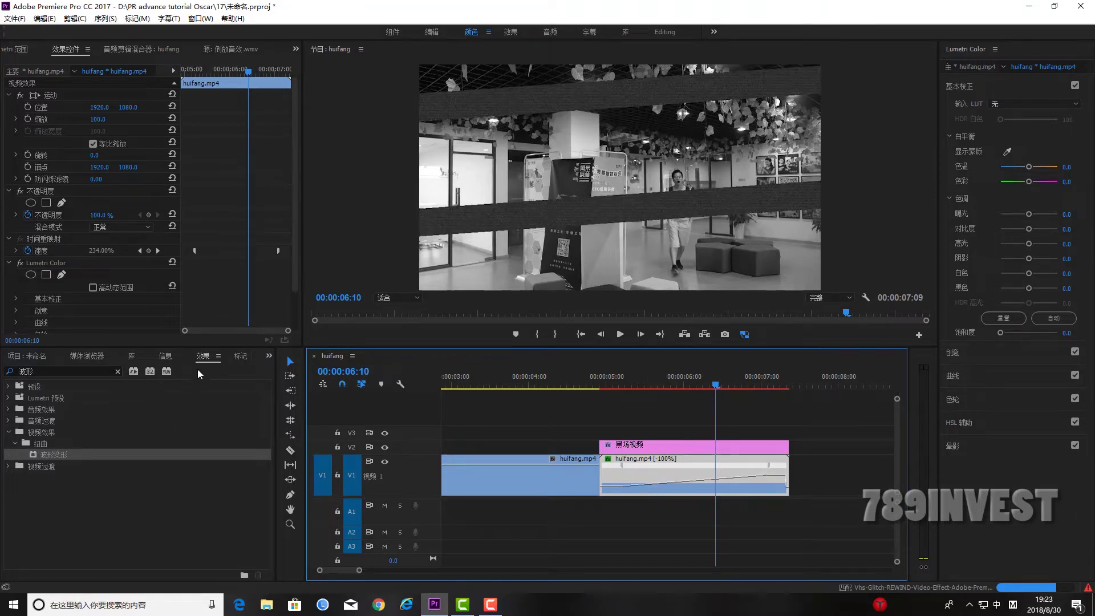
{"action": "left_click", "coordinate": [117, 372]}
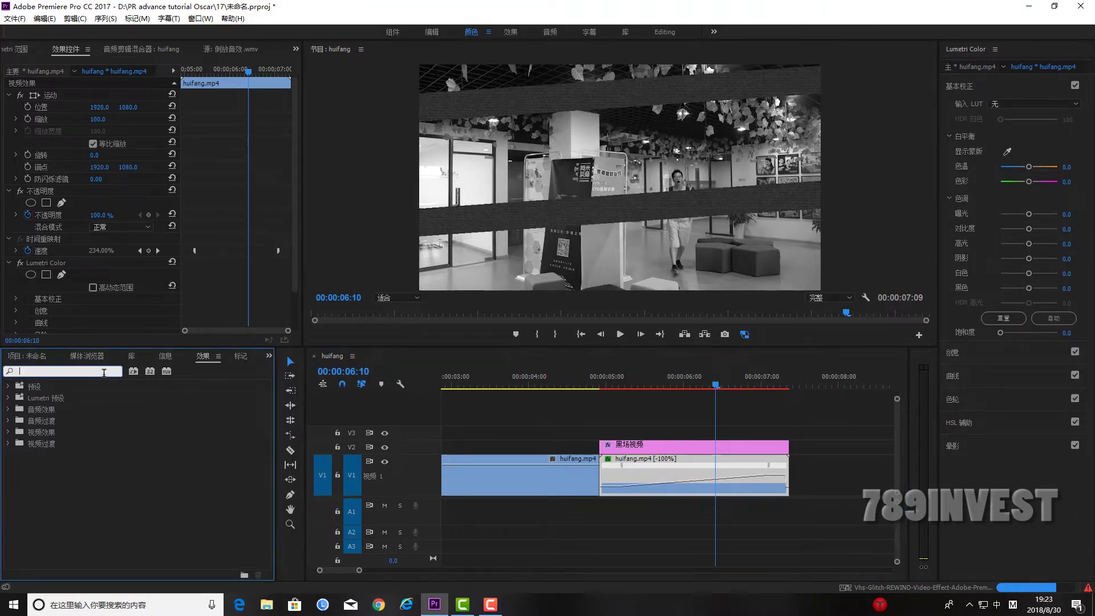
{"action": "type", "text": "杂色"}
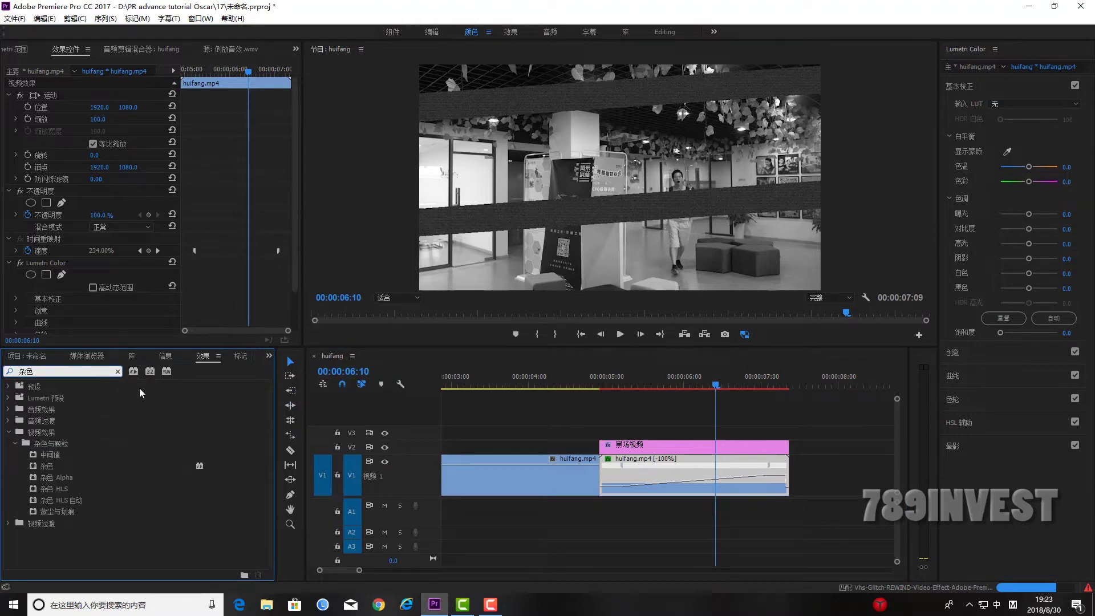
{"action": "left_click_drag", "start_coordinate": [47, 466], "coordinate": [731, 464]}
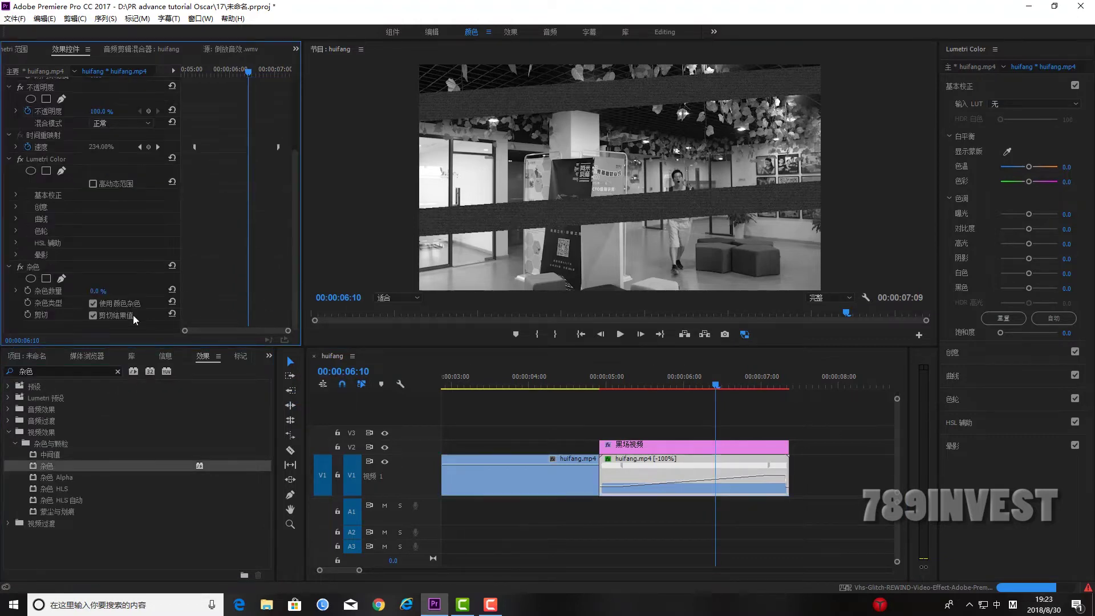
{"action": "left_click_drag", "start_coordinate": [98, 292], "coordinate": [111, 287]}
- Check the glitch frames, then apply 波形变形 Wave Warp to the huifang.mp4 clip
{"action": "left_click", "coordinate": [695, 446]}
{"action": "left_click", "coordinate": [644, 388]}
{"action": "mouse_move", "coordinate": [644, 390]}
{"action": "left_mouse_down"}
{"action": "mouse_move", "coordinate": [744, 395]}
{"action": "mouse_move", "coordinate": [690, 399]}
{"action": "left_mouse_up"}
{"action": "left_click", "coordinate": [118, 371]}
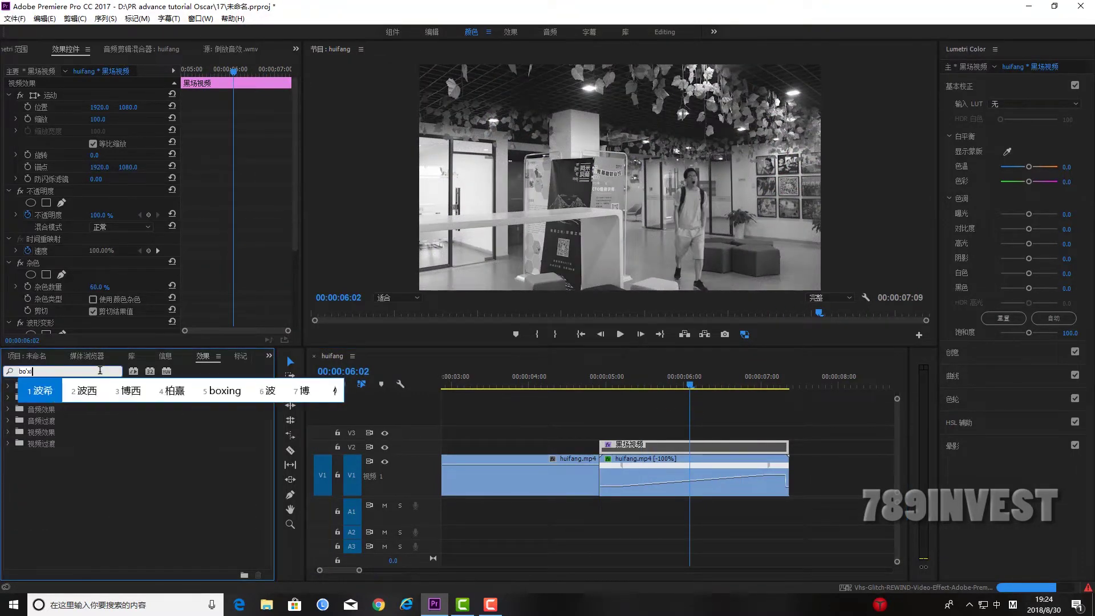
{"action": "type", "text": "波形变形"}
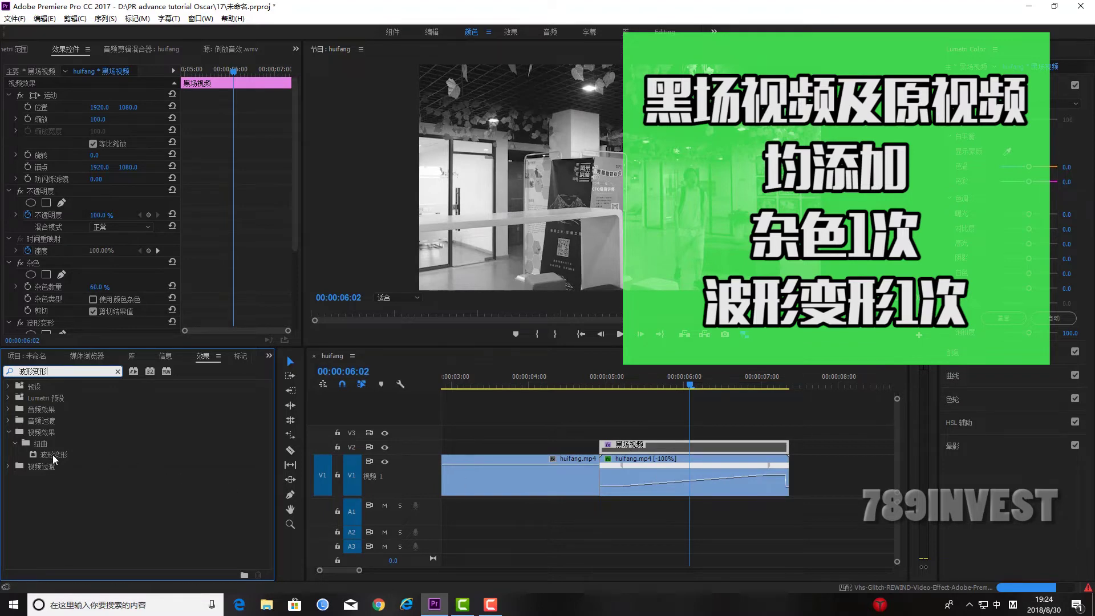
{"action": "left_click_drag", "start_coordinate": [53, 454], "coordinate": [664, 485]}
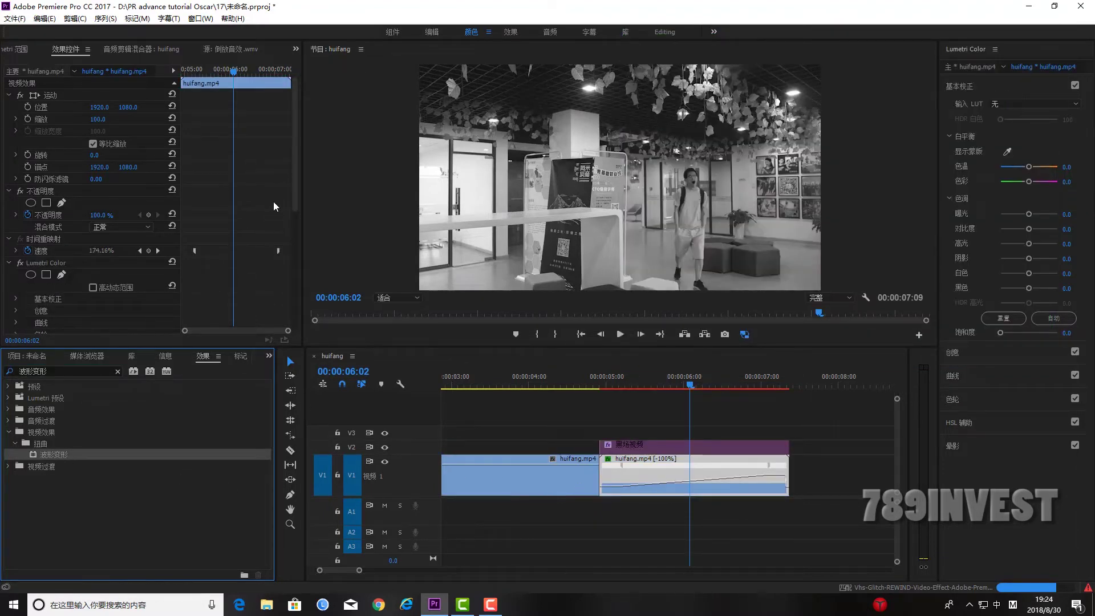
- Set the clip's Wave Warp to 平滑杂色 smooth noise, height 62, direction 180, width 129, all edges pinned
{"action": "left_click_drag", "start_coordinate": [295, 183], "coordinate": [289, 271]}
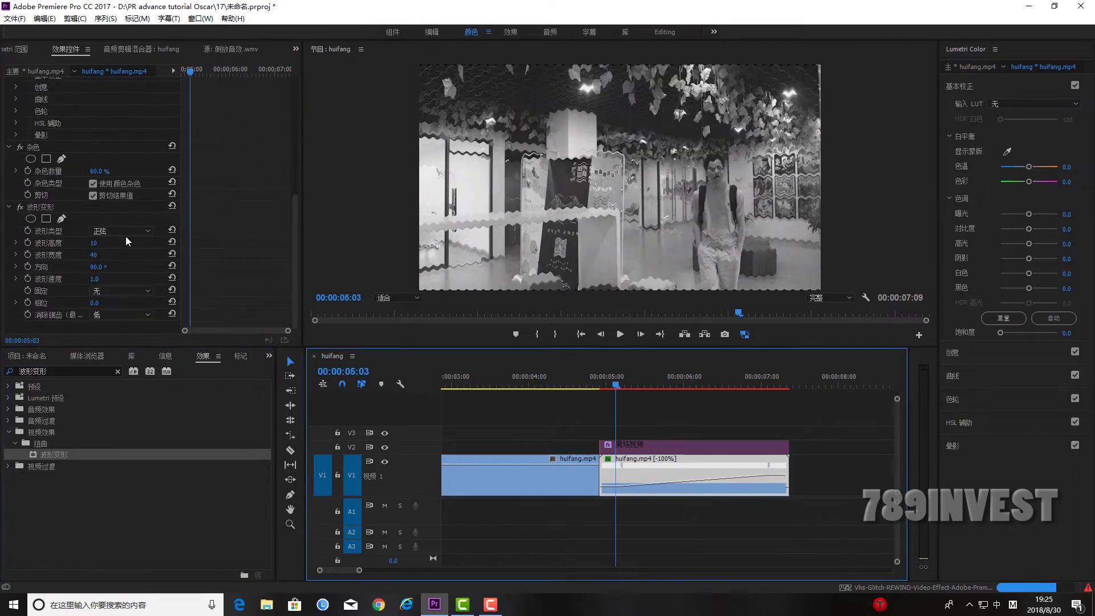
{"action": "left_click", "coordinate": [123, 231]}
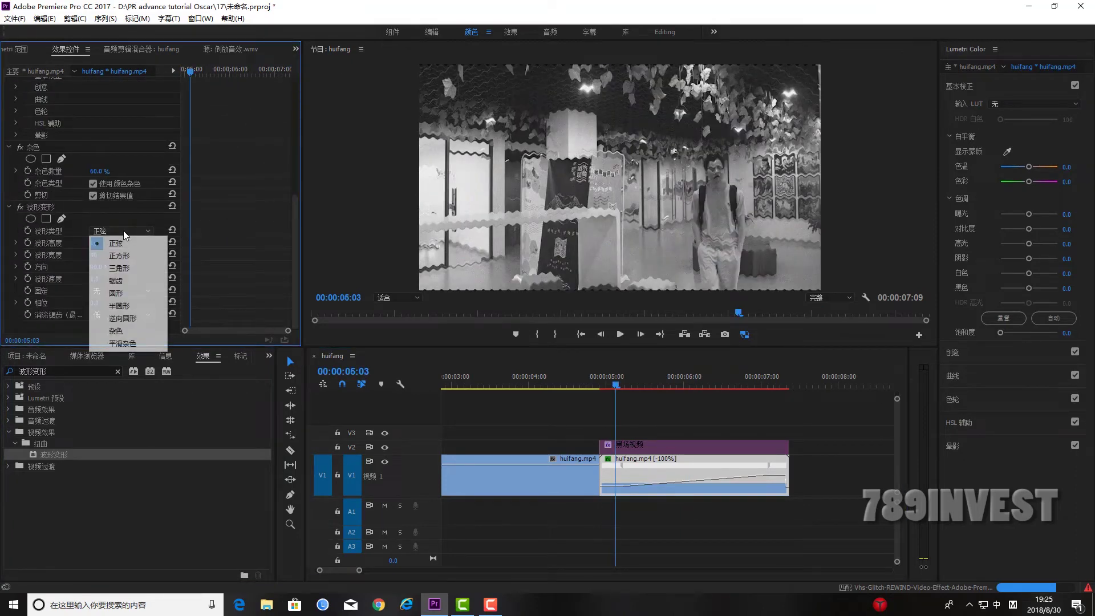
{"action": "left_click", "coordinate": [130, 343]}
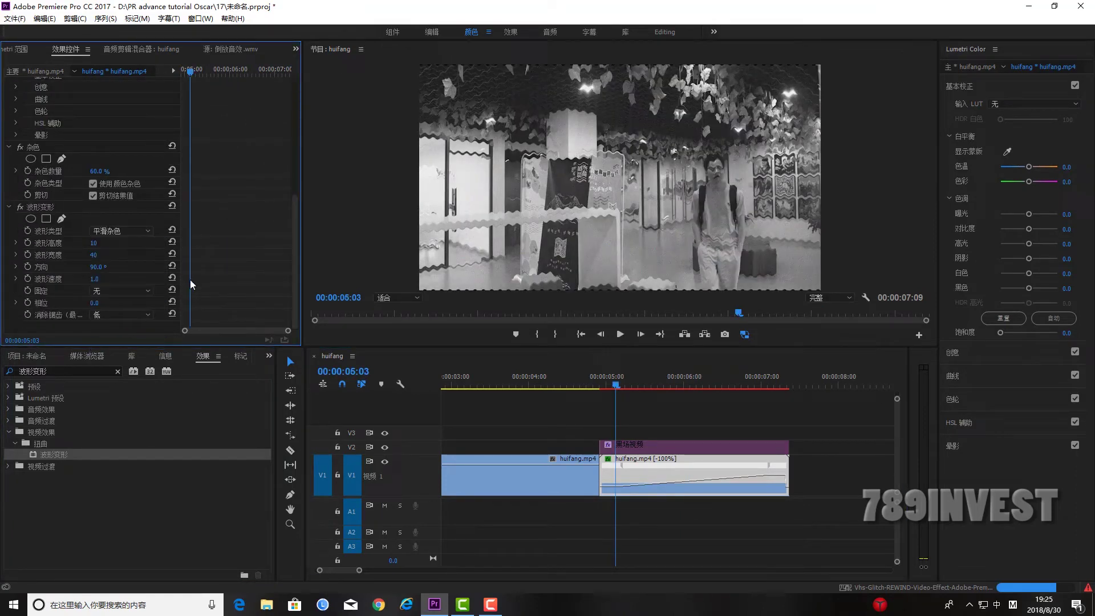
{"action": "left_click_drag", "start_coordinate": [95, 246], "coordinate": [98, 246]}
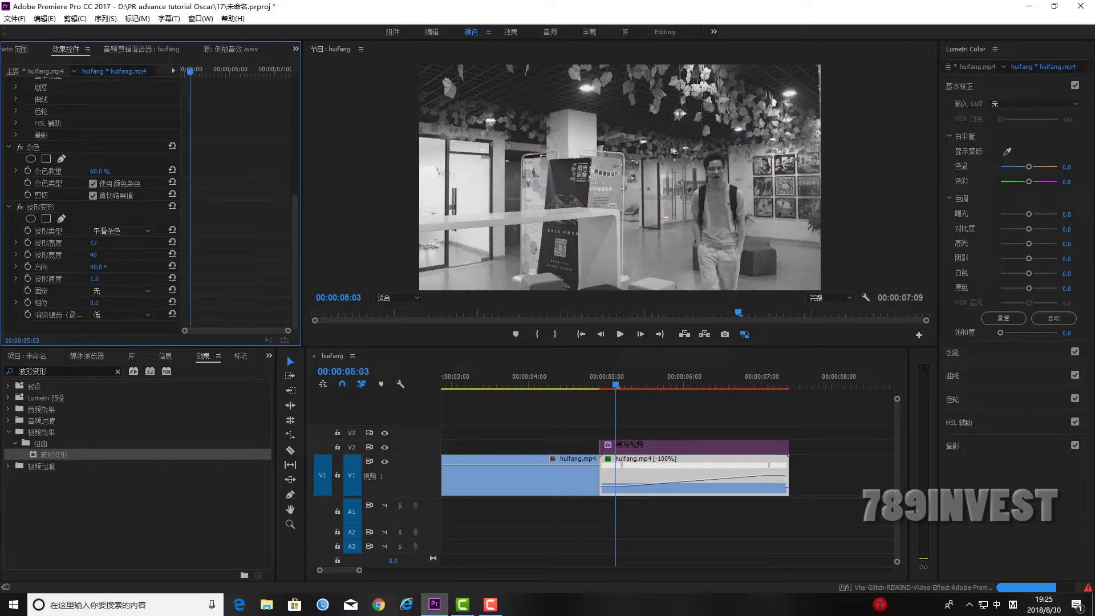
{"action": "left_click", "coordinate": [96, 266]}
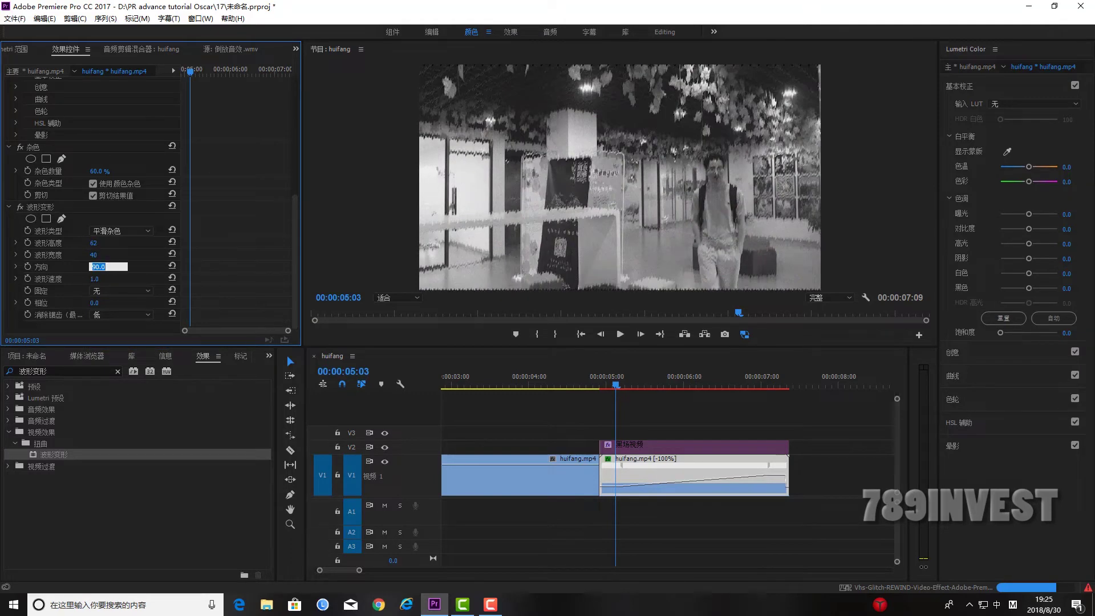
{"action": "type", "text": "180"}
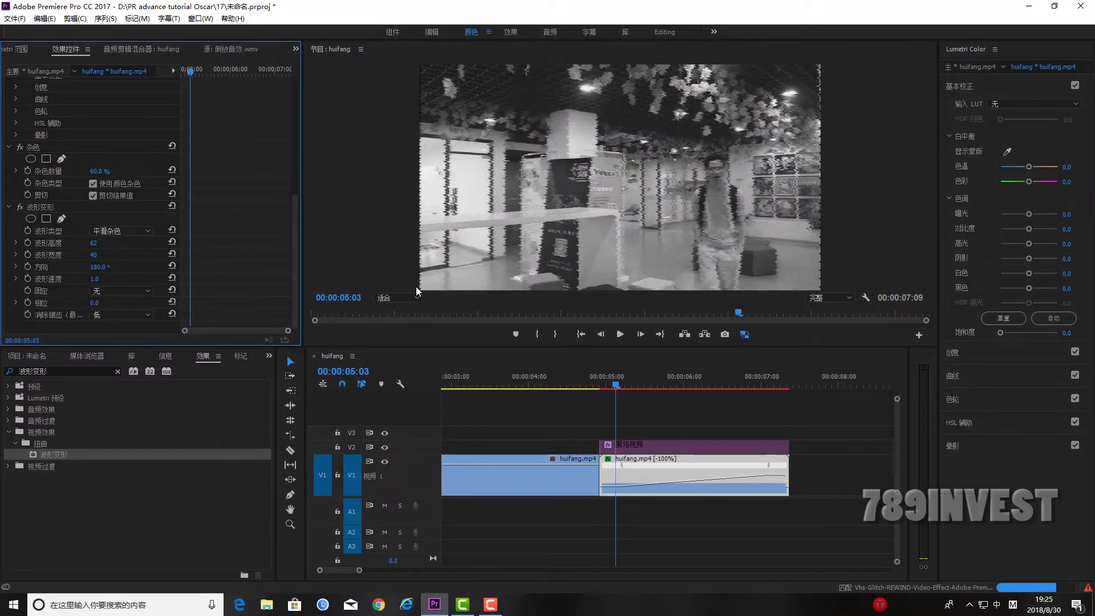
{"action": "left_click", "coordinate": [133, 291]}
{"action": "left_click", "coordinate": [129, 315]}
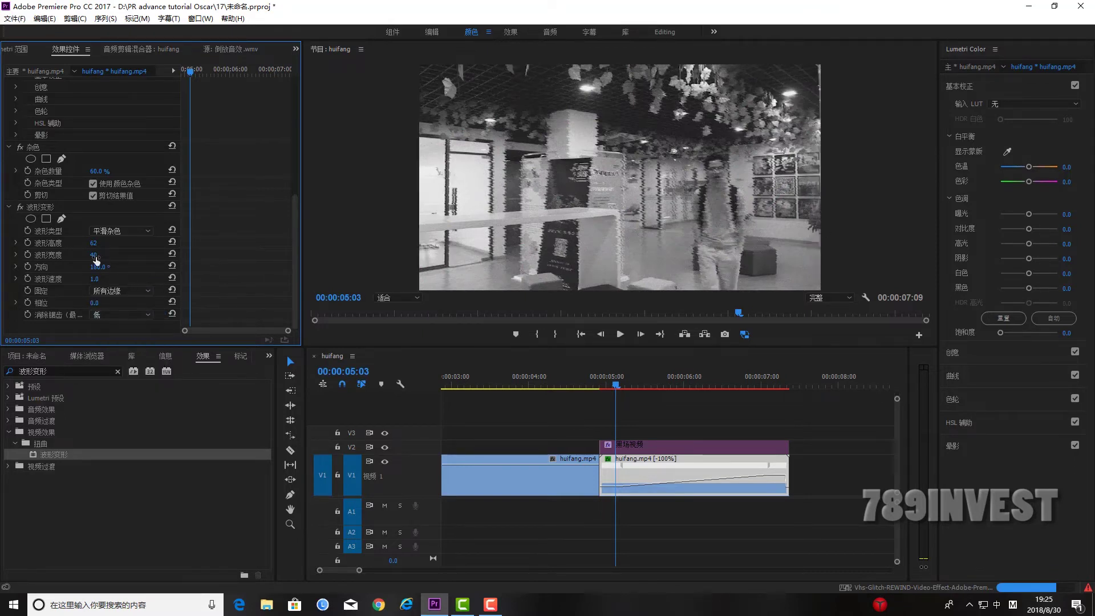
{"action": "left_click_drag", "start_coordinate": [93, 258], "coordinate": [144, 259]}
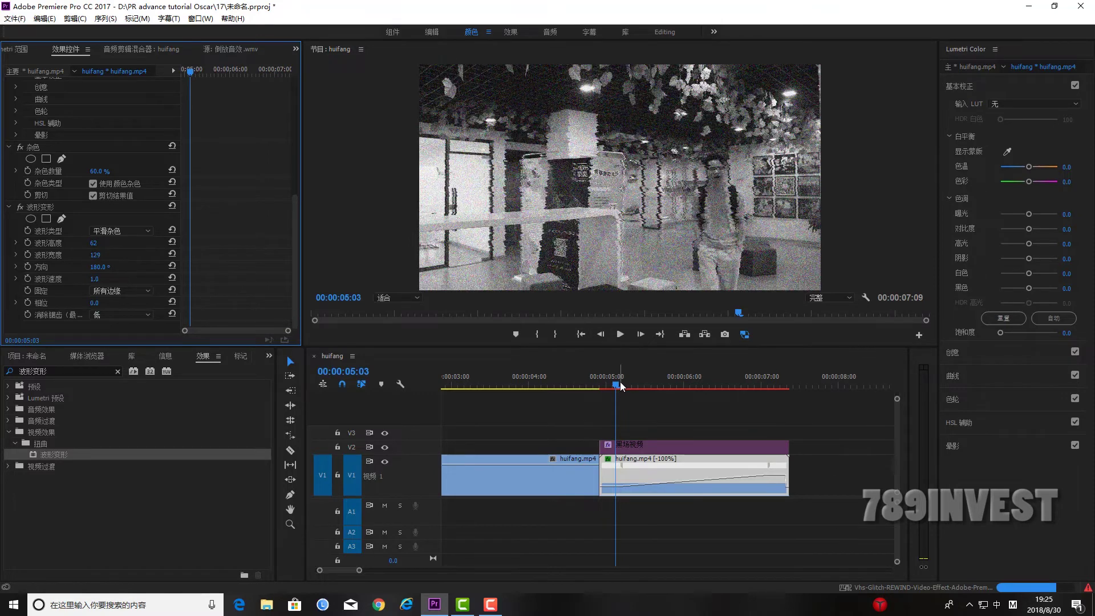
{"action": "left_click_drag", "start_coordinate": [621, 387], "coordinate": [598, 390]}
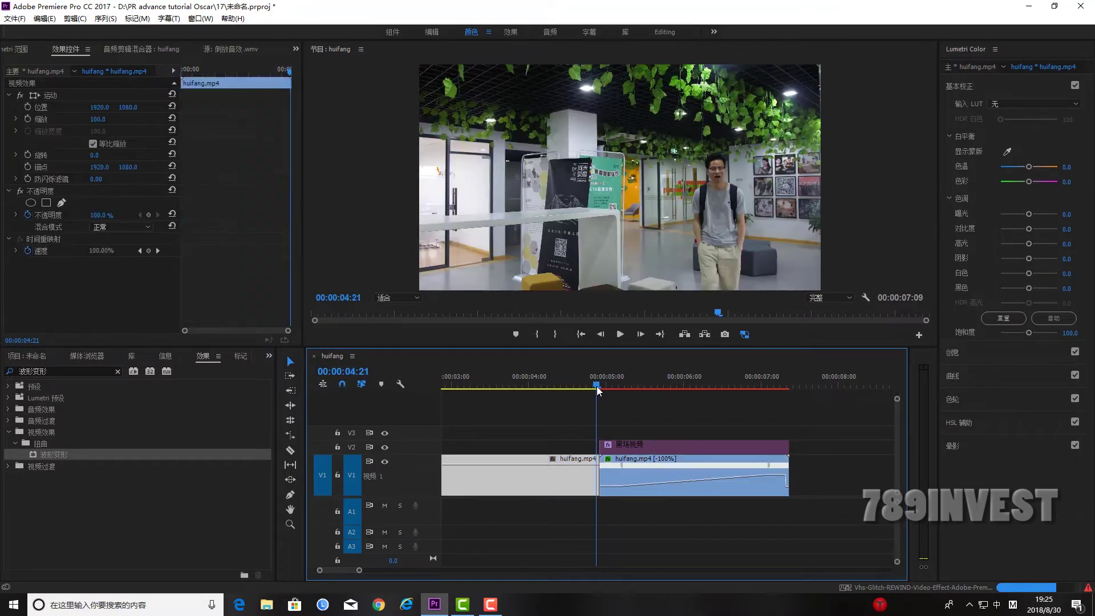
- Raise the reversed clip's Wave Width to 817 and render the glitch section with Enter
{"action": "left_click_drag", "start_coordinate": [598, 390], "coordinate": [702, 405]}
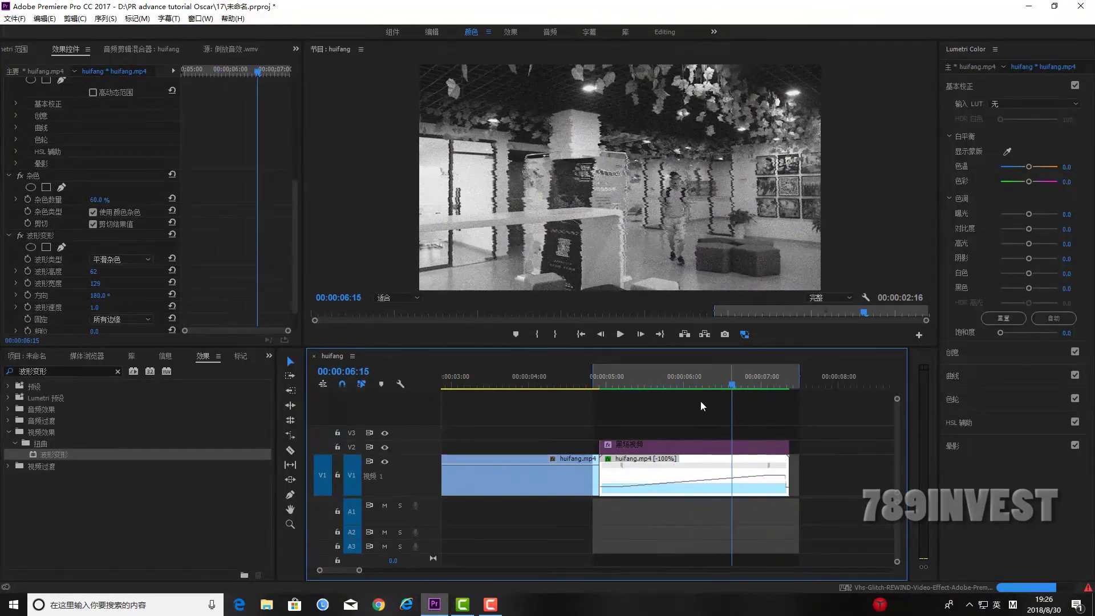
{"action": "left_click_drag", "start_coordinate": [94, 283], "coordinate": [239, 284]}
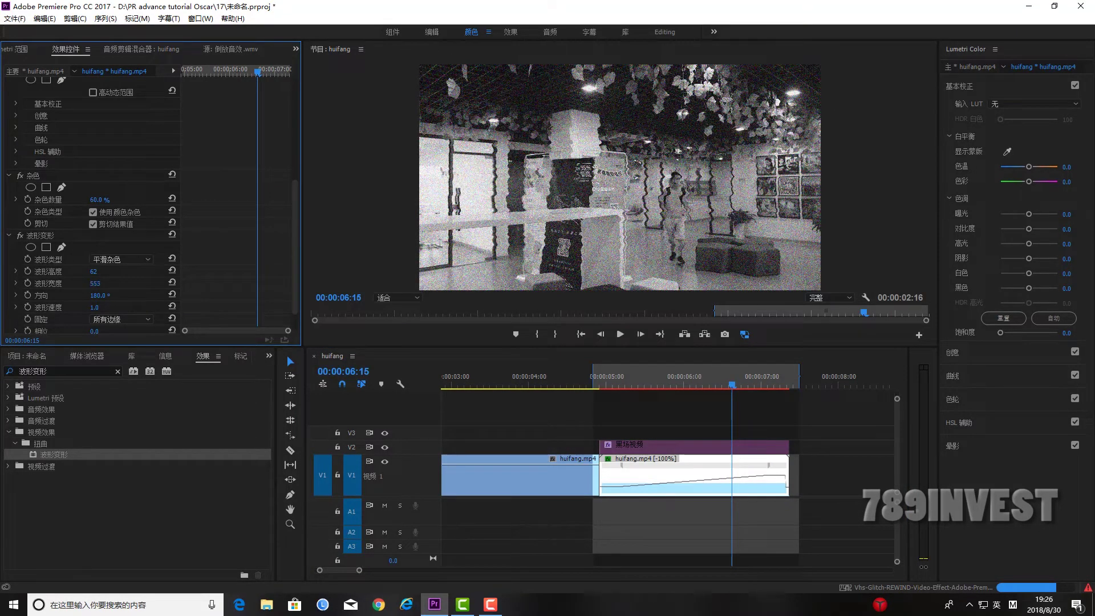
{"action": "left_click_drag", "start_coordinate": [94, 284], "coordinate": [239, 283]}
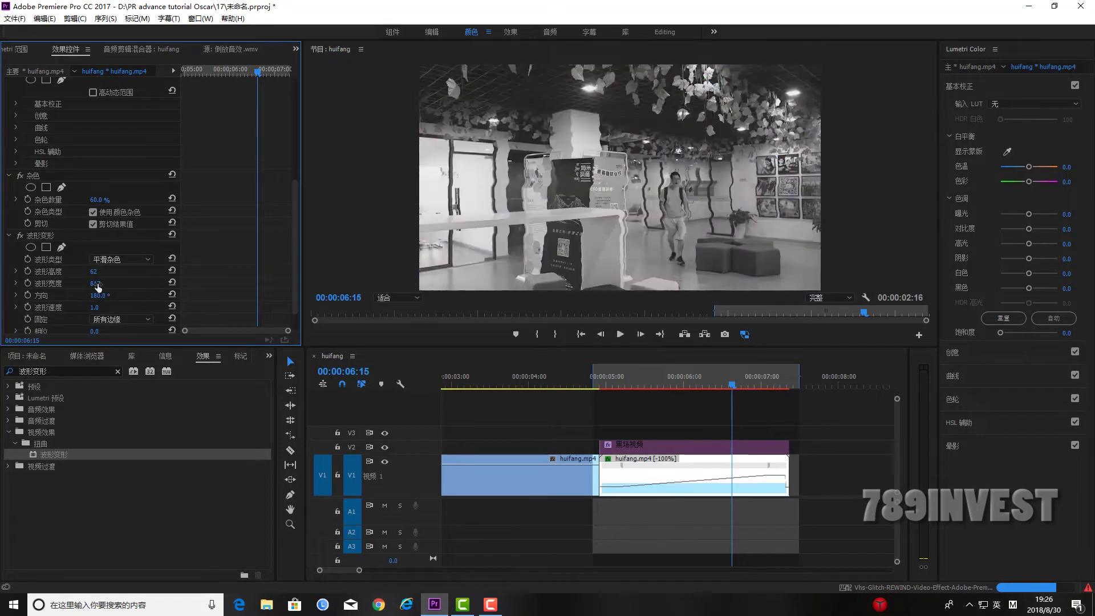
{"action": "mouse_move", "coordinate": [733, 385]}
{"action": "left_mouse_down"}
{"action": "mouse_move", "coordinate": [665, 386]}
{"action": "mouse_move", "coordinate": [714, 386]}
{"action": "left_mouse_up"}
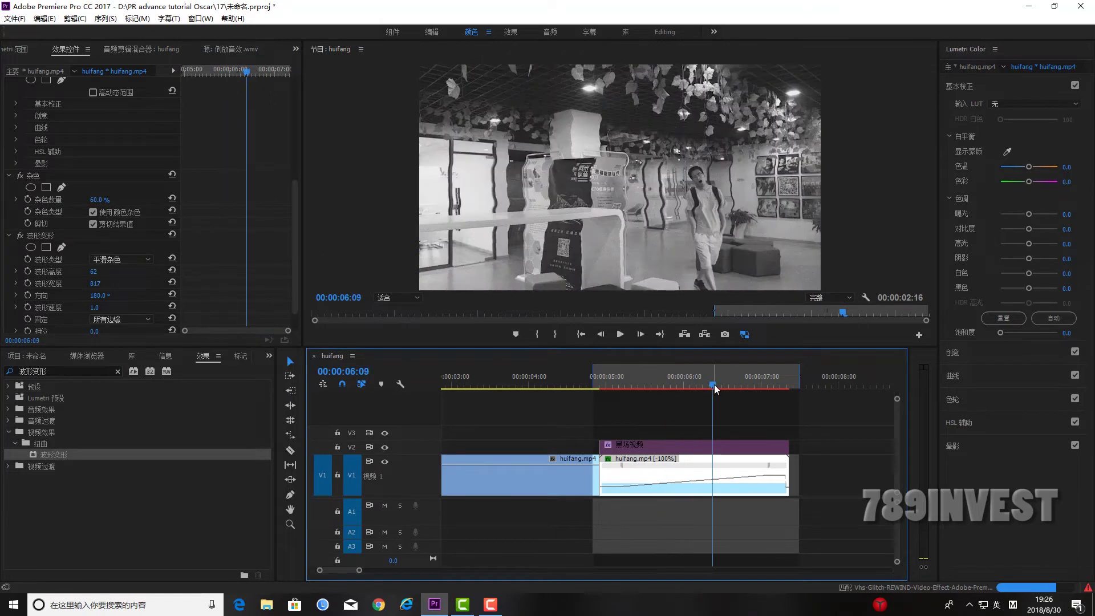
{"action": "key", "text": "Return"}
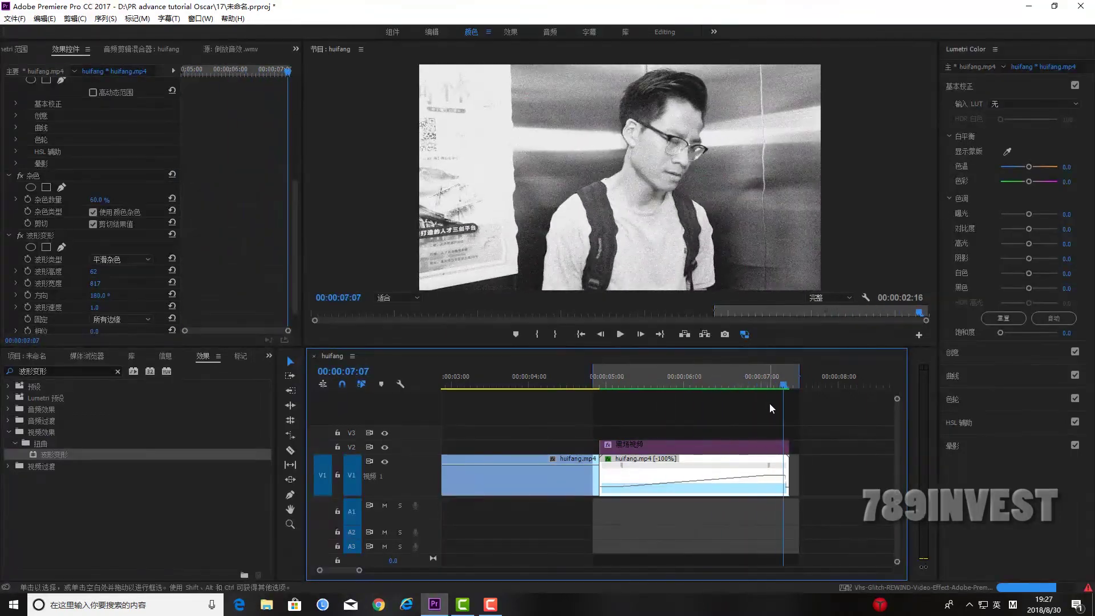
- Enable the Black Video overlay, set its blend mode to Lighten, then render and preview
{"action": "right_click", "coordinate": [694, 450]}
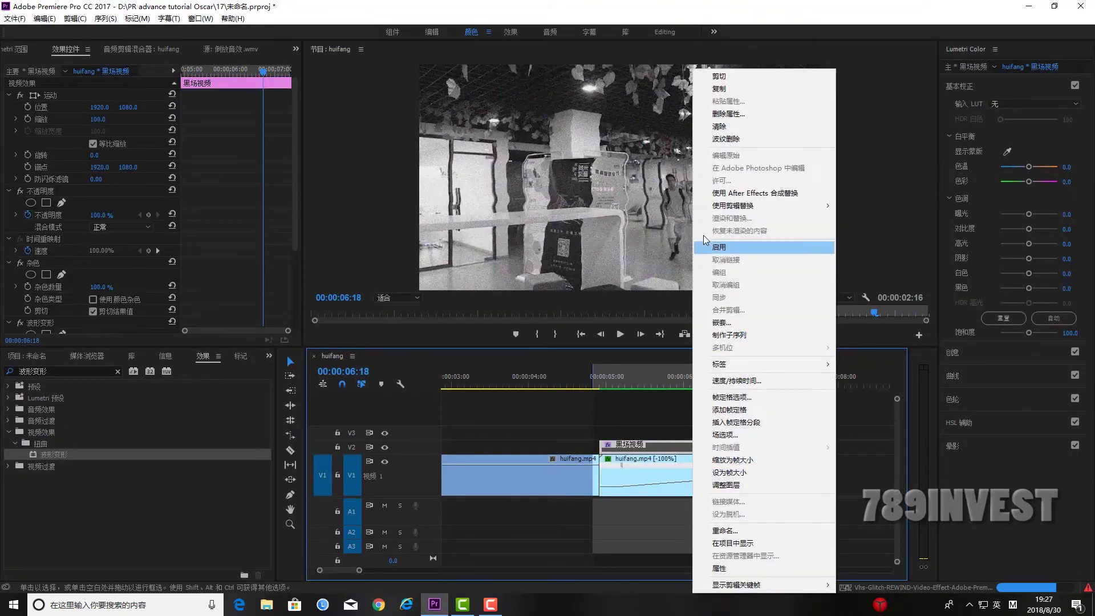
{"action": "left_click", "coordinate": [707, 247]}
{"action": "scroll", "coordinate": [135, 172], "scroll_direction": "down", "scroll_amount": 3}
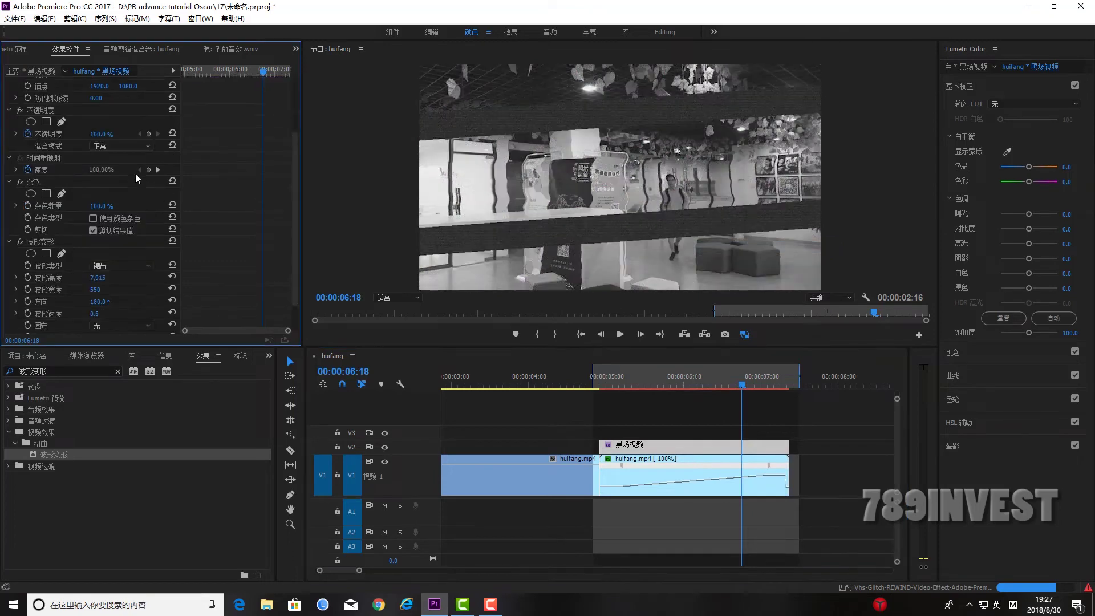
{"action": "left_click", "coordinate": [113, 145]}
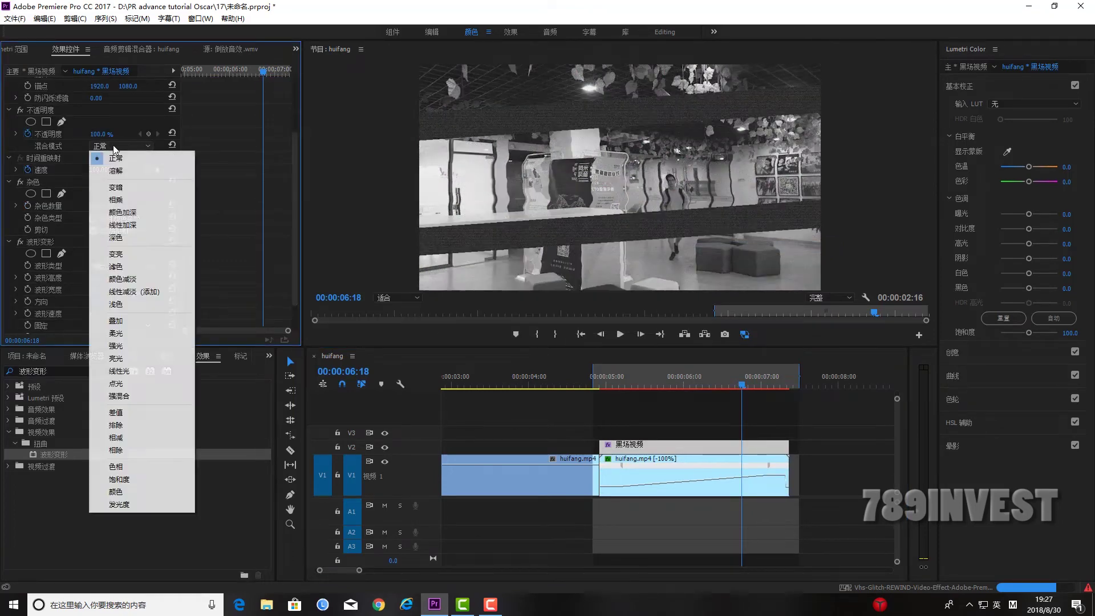
{"action": "left_click", "coordinate": [130, 253]}
{"action": "key", "text": "Return"}
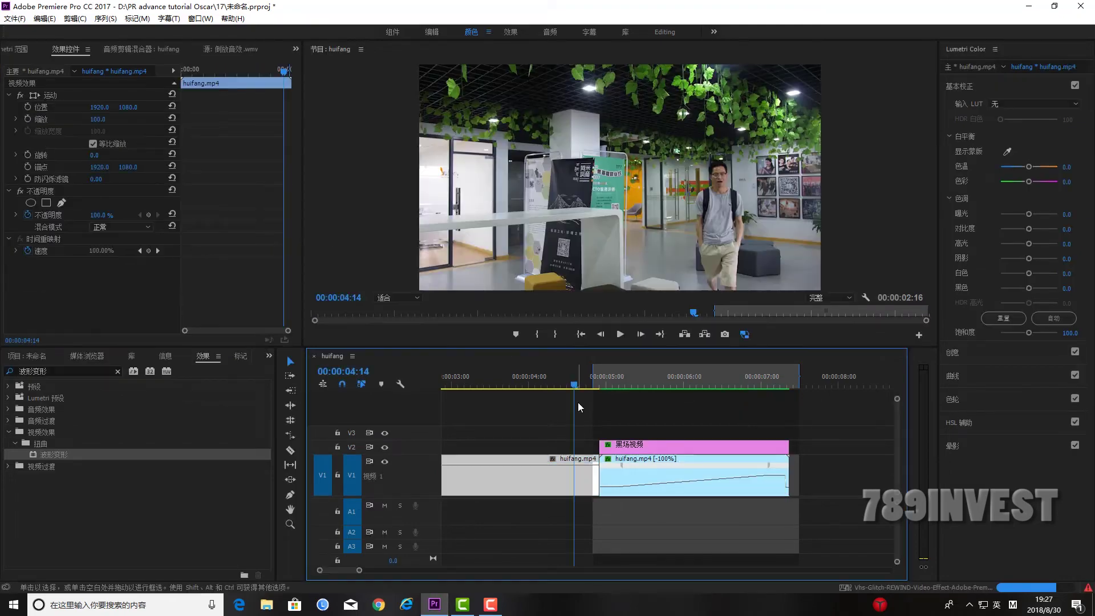
{"action": "key", "text": "space"}
{"action": "key", "text": "minus"}
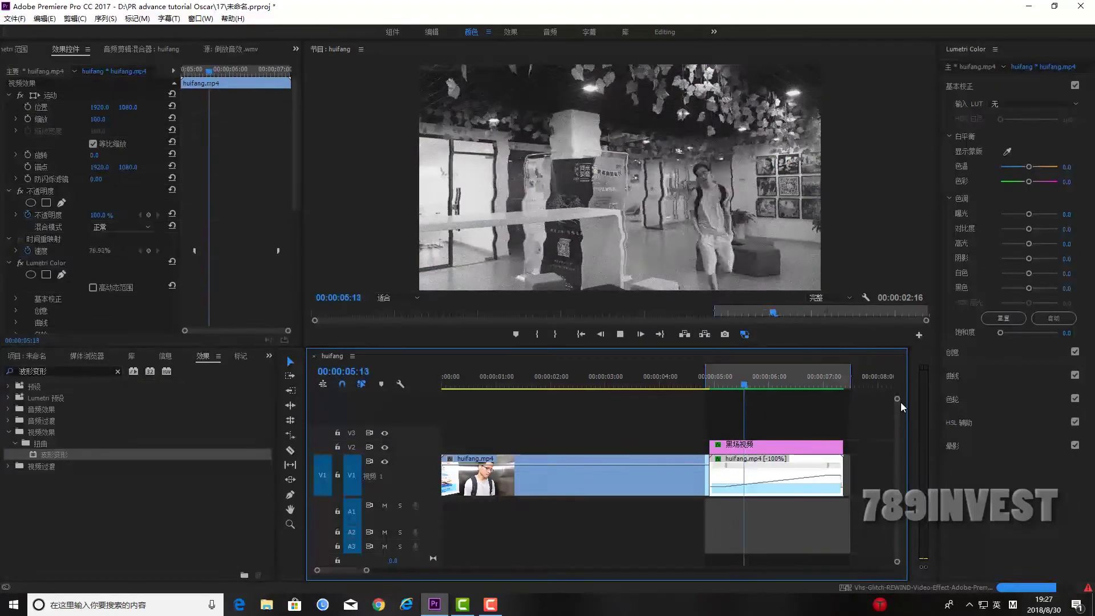
{"action": "key", "text": "space"}
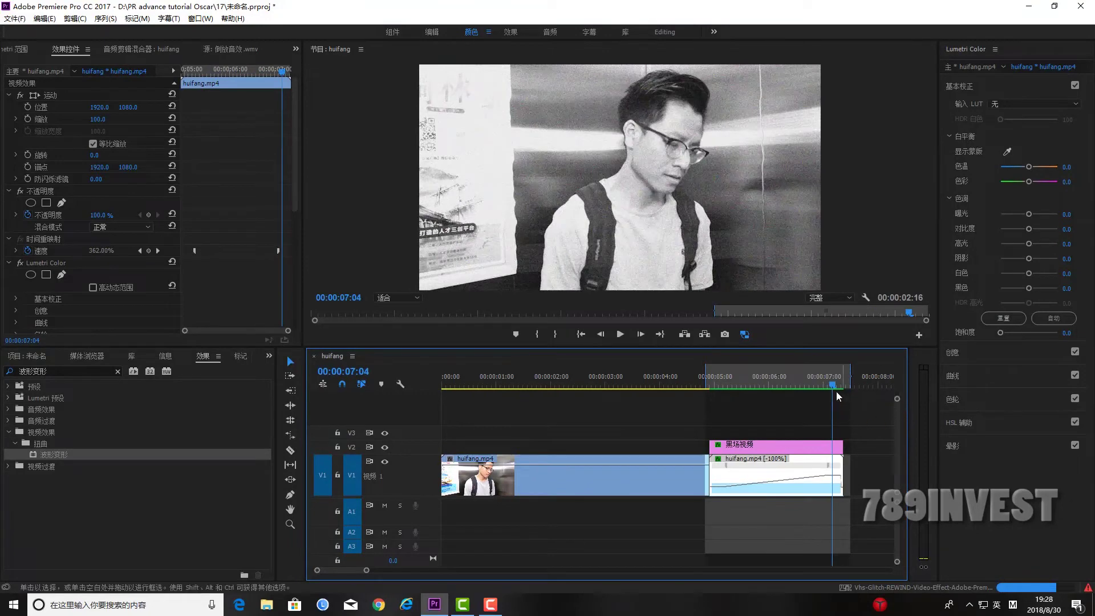
- Lower the reversed clip's Wave Warp height to 41 and replay the sequence from the start
{"action": "left_click_drag", "start_coordinate": [296, 171], "coordinate": [283, 300]}
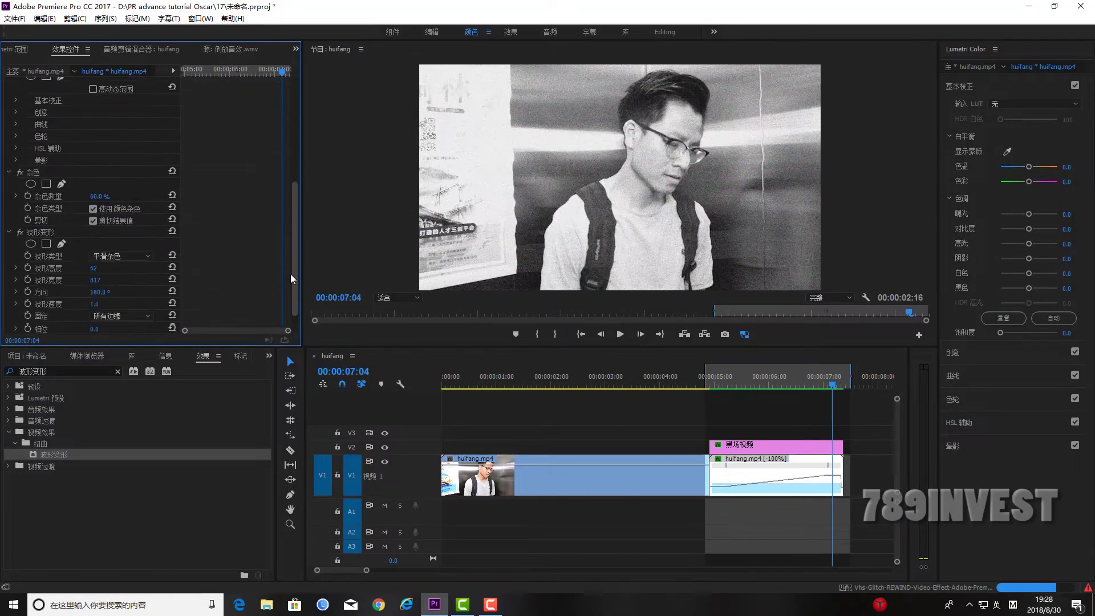
{"action": "left_click_drag", "start_coordinate": [94, 242], "coordinate": [142, 237]}
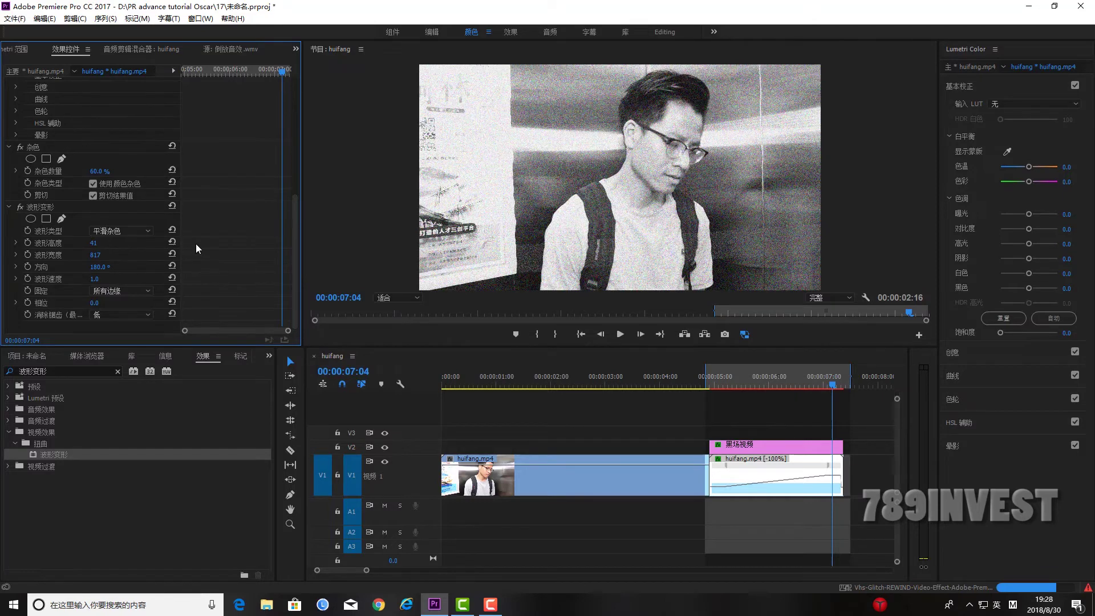
{"action": "key", "text": "Tab"}
{"action": "left_click", "coordinate": [618, 416]}
{"action": "key", "text": "Home"}
{"action": "key", "text": "space"}
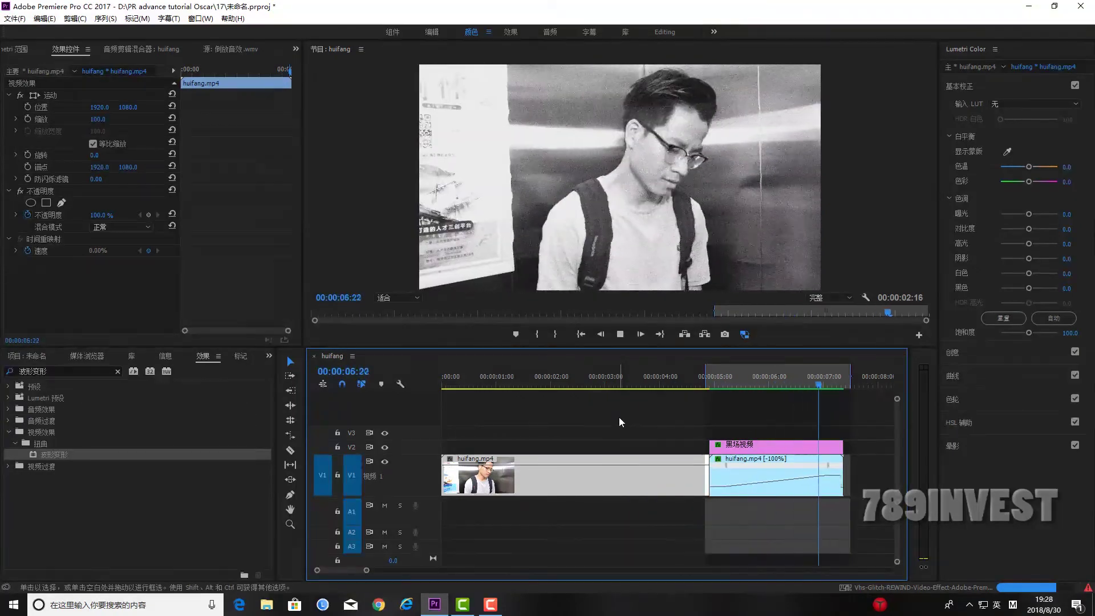
- Clear the sequence's in and out points
{"action": "left_click", "coordinate": [734, 377]}
{"action": "right_click", "coordinate": [772, 378]}
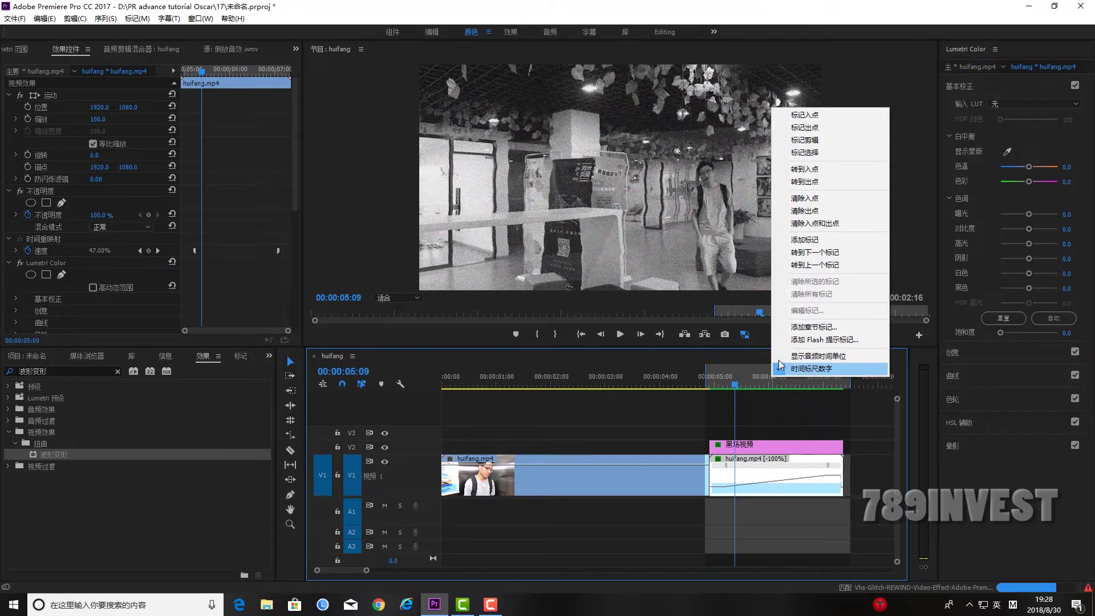
{"action": "left_click", "coordinate": [815, 223]}
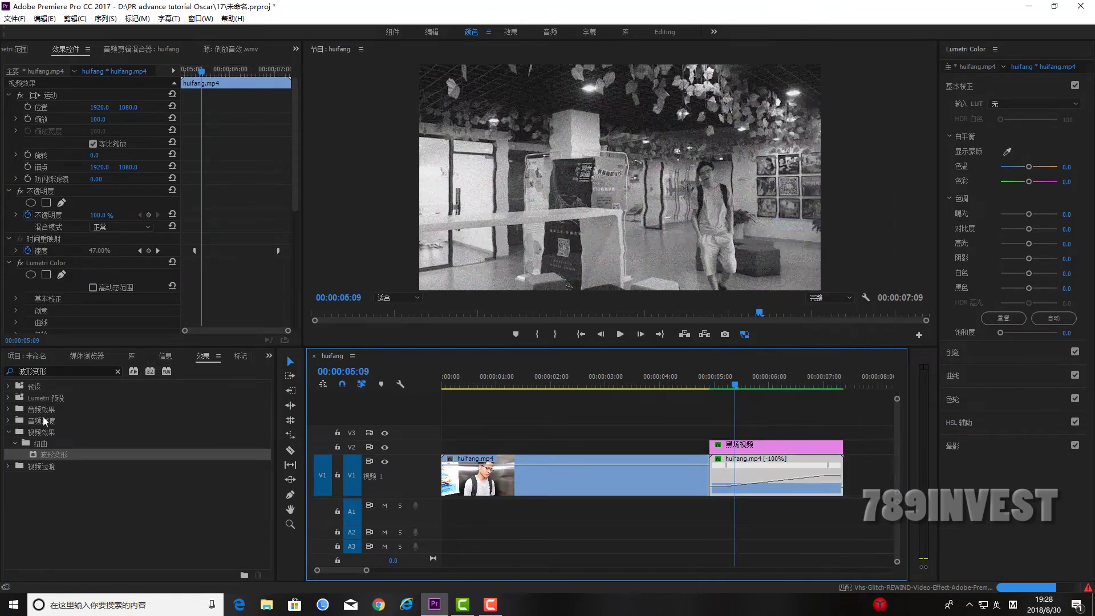
- Drop the 倒放音效.wmv rewind sound onto audio track A1 under the reversed clip, then replay from the start
{"action": "left_click", "coordinate": [33, 358]}
{"action": "double_click", "coordinate": [154, 516]}
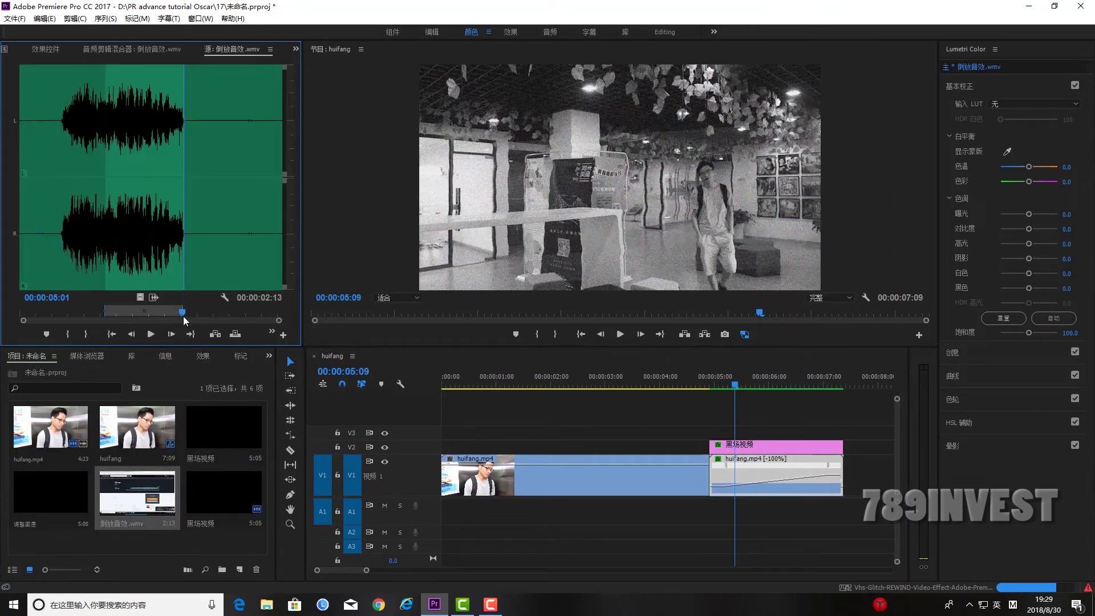
{"action": "left_click", "coordinate": [158, 311]}
{"action": "mouse_move", "coordinate": [154, 297]}
{"action": "left_mouse_down"}
{"action": "mouse_move", "coordinate": [723, 538]}
{"action": "mouse_move", "coordinate": [716, 508]}
{"action": "left_mouse_up"}
{"action": "left_click", "coordinate": [734, 410]}
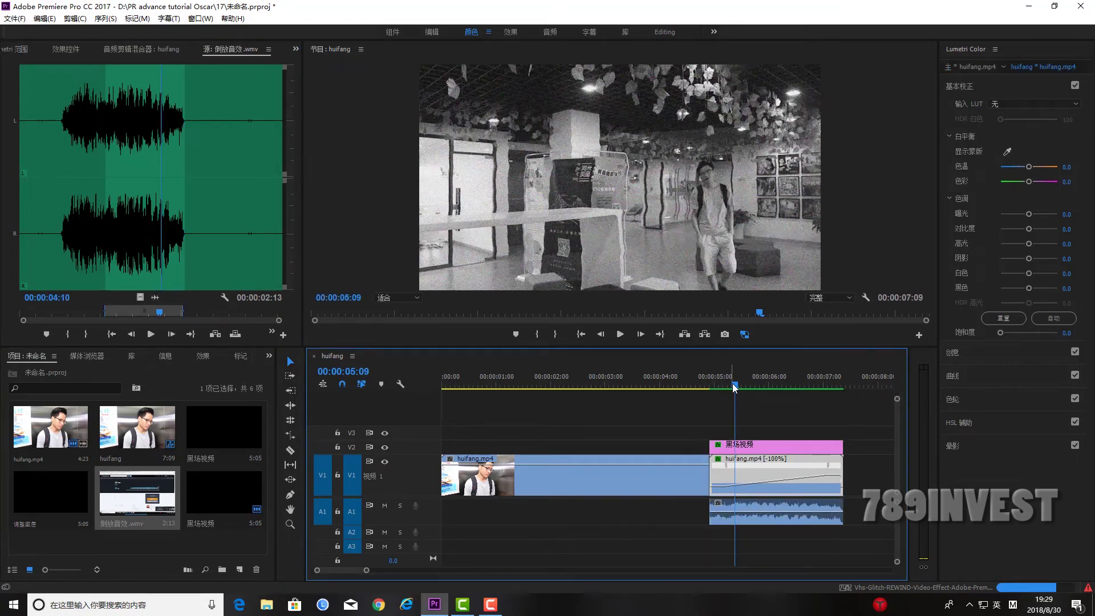
{"action": "left_click_drag", "start_coordinate": [735, 385], "coordinate": [445, 411]}
{"action": "key", "text": "space"}
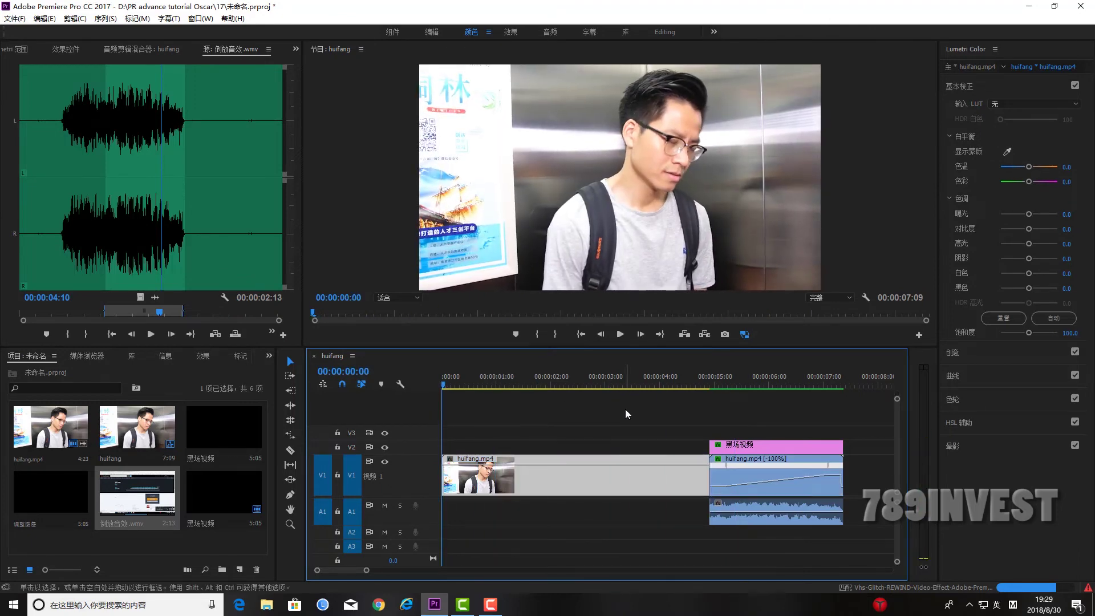